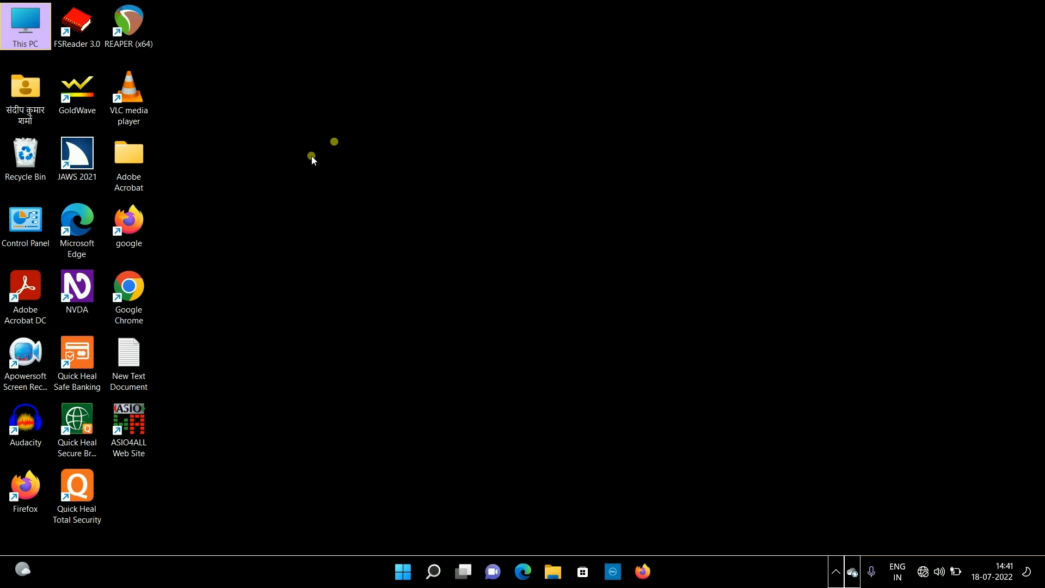
Step: Open the Windows Settings on the System page
{"action": "key", "text": "super+i"}
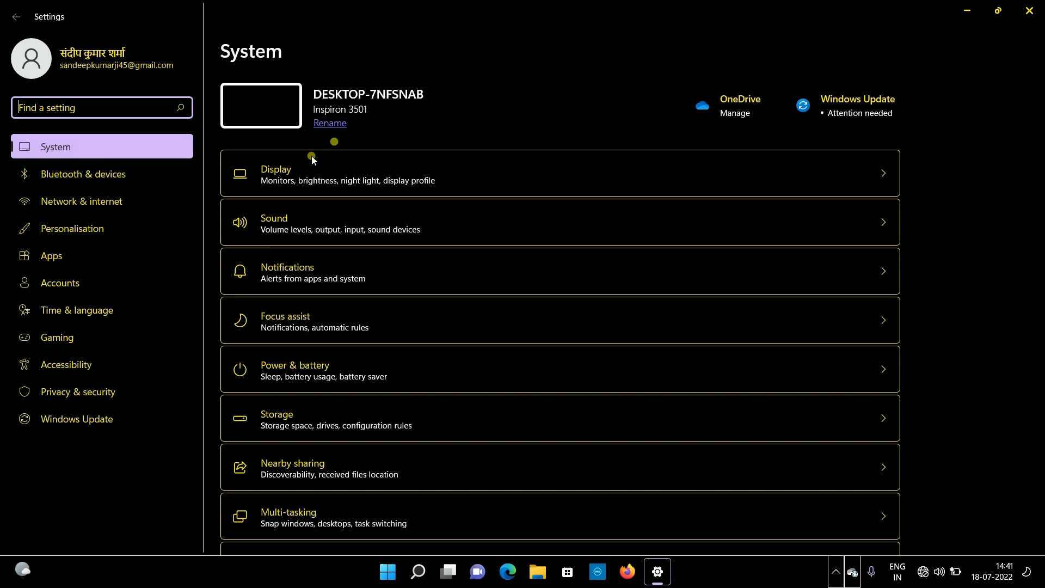
{"action": "key", "text": "Tab"}
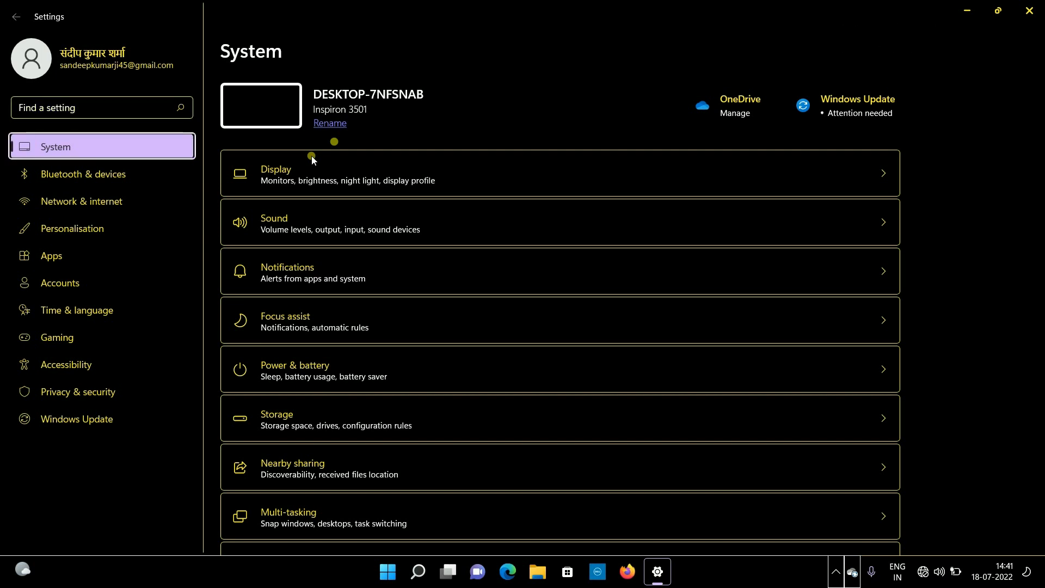
Step: Go through the Settings categories one by one, from System down to Windows Update
{"action": "key", "text": "Down"}
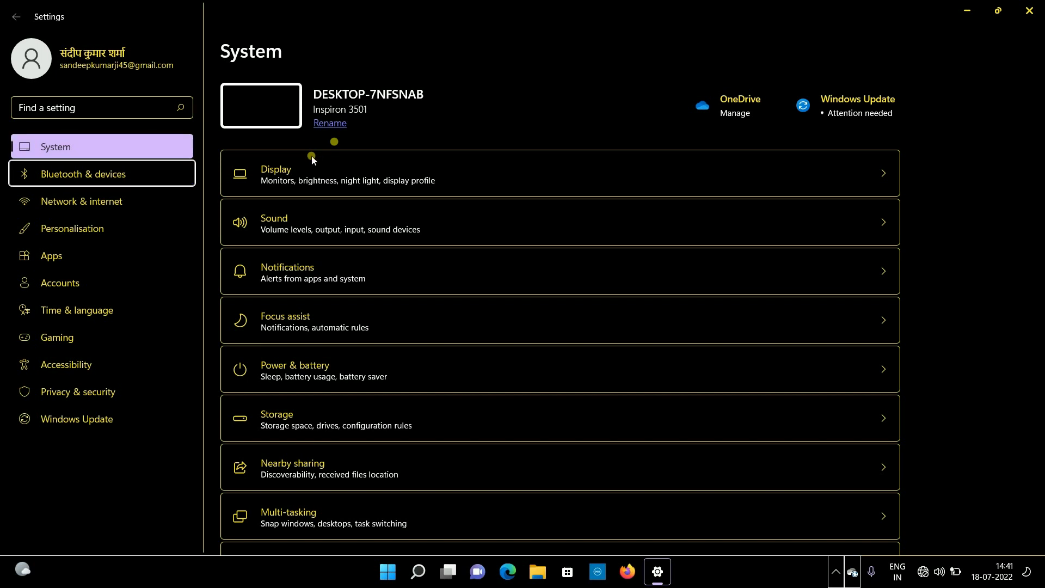
{"action": "key", "text": "Down"}
{"action": "key", "text": "Down"}
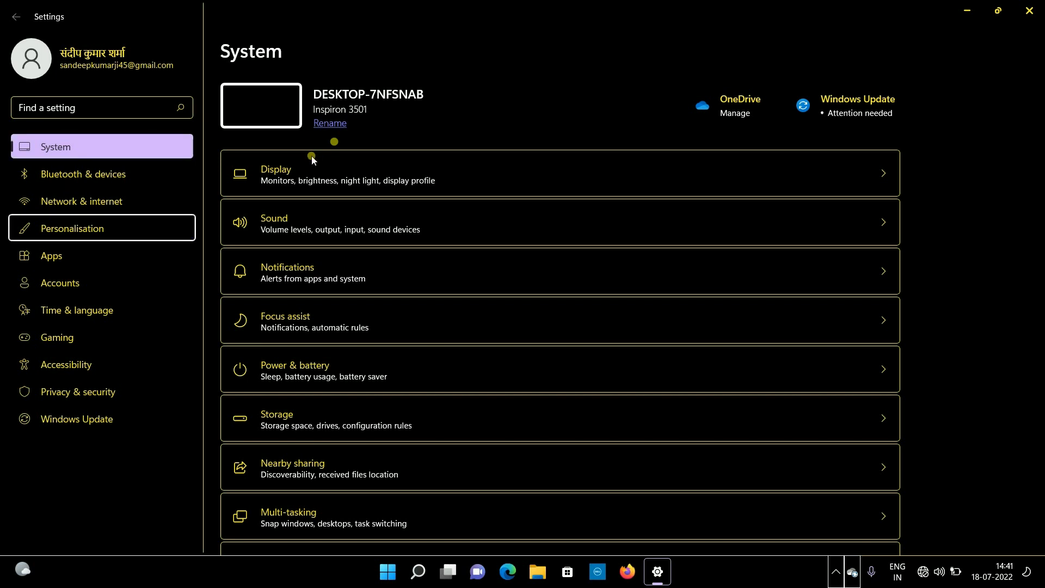
{"action": "key", "text": "Down"}
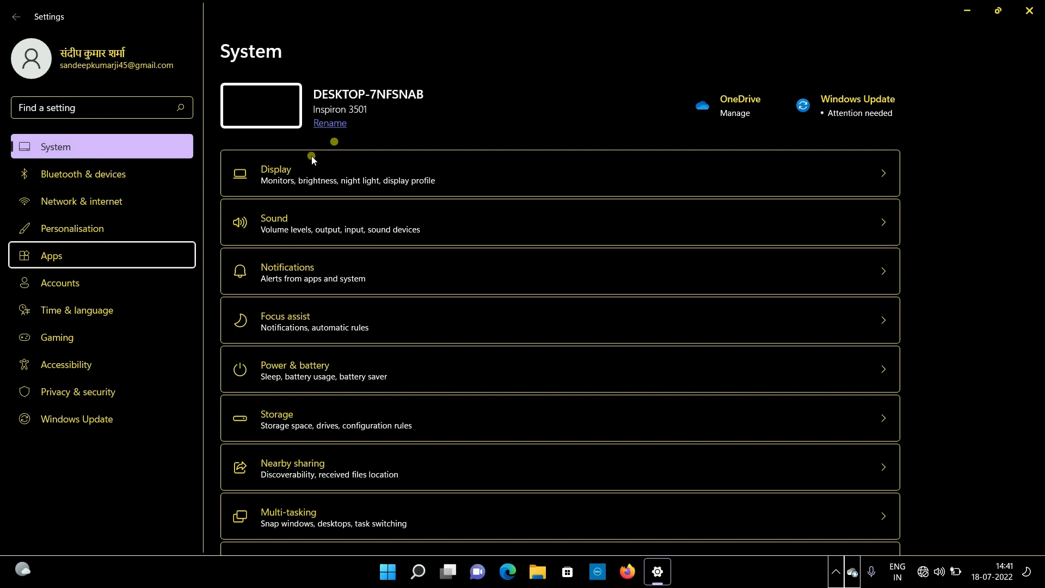
{"action": "key", "text": "Down"}
{"action": "key", "text": "Down"}
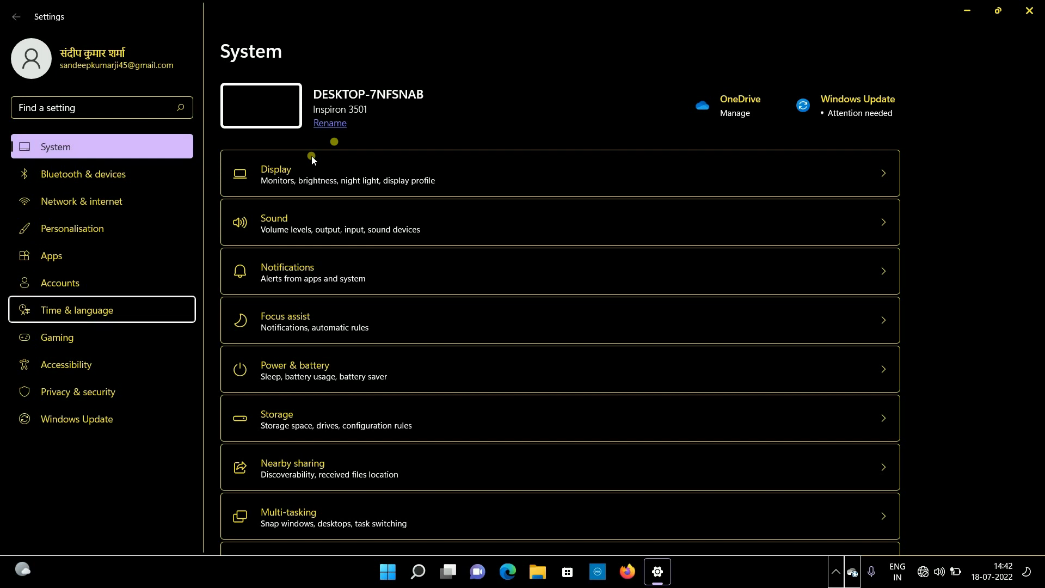
{"action": "key", "text": "Down"}
{"action": "key", "text": "Down"}
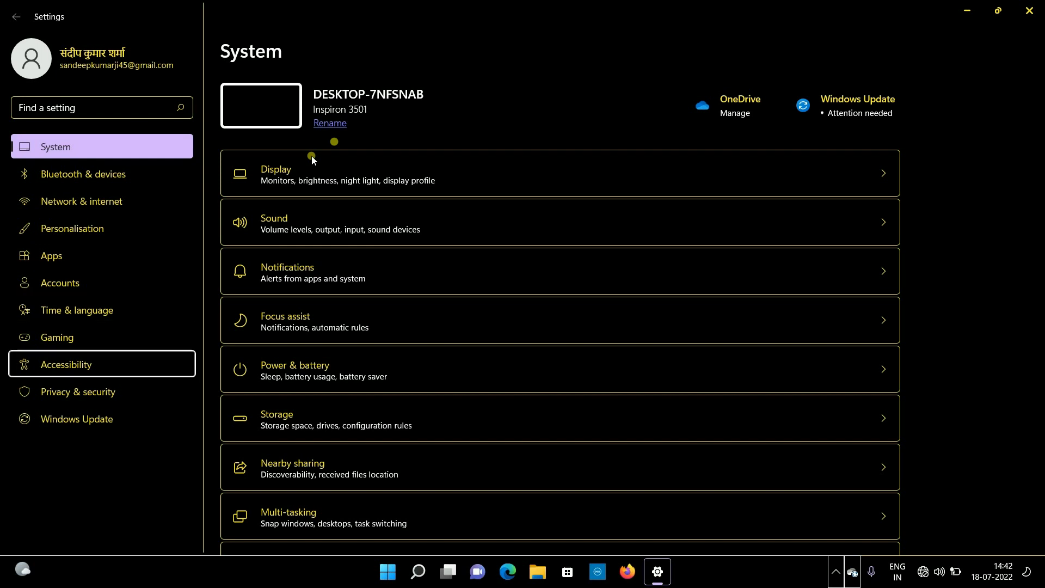
{"action": "key", "text": "Down"}
{"action": "key", "text": "Down"}
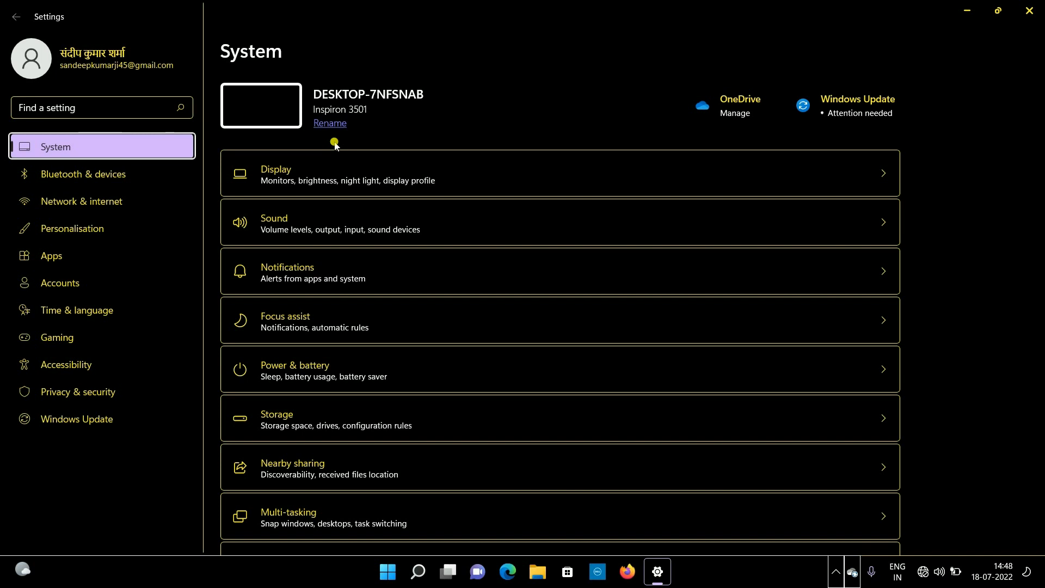
Step: Open the Display settings from the System page
{"action": "key", "text": "Tab"}
{"action": "key", "text": "Tab"}
{"action": "key", "text": "Tab"}
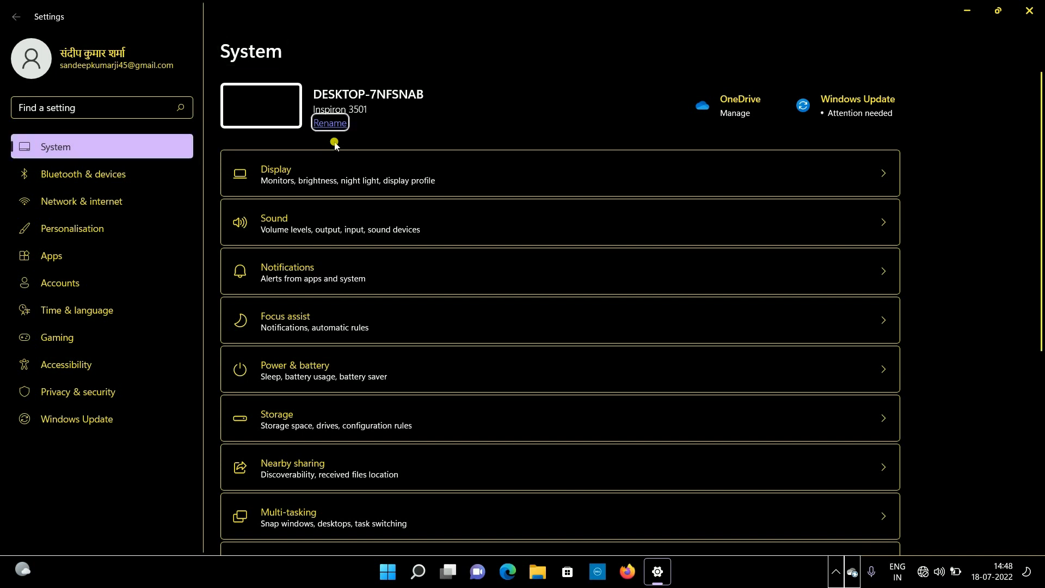
{"action": "key", "text": "Tab"}
{"action": "key", "text": "Tab"}
{"action": "key", "text": "Tab"}
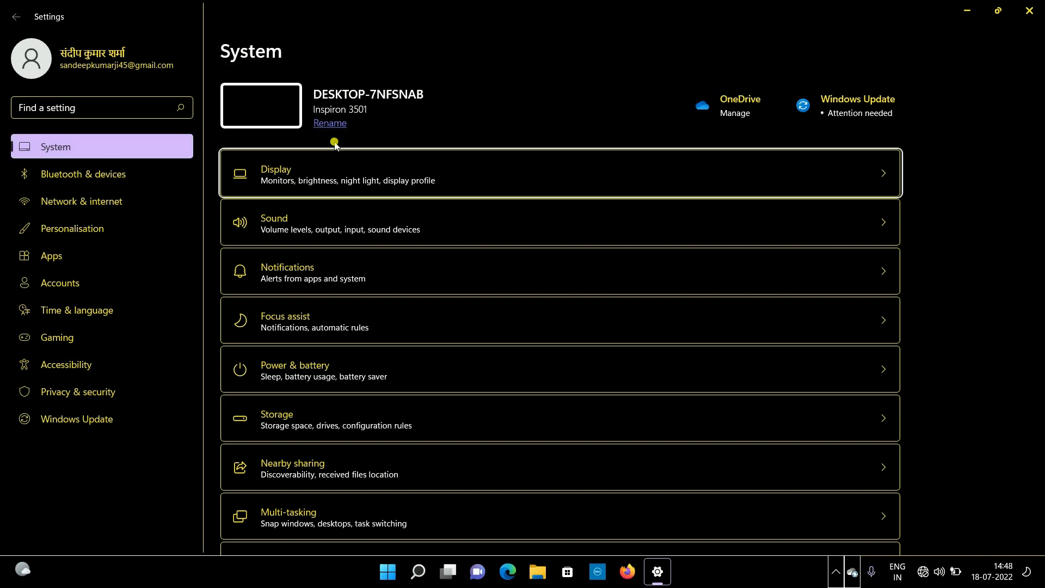
{"action": "key", "text": "shift+Tab"}
{"action": "key", "text": "Return"}
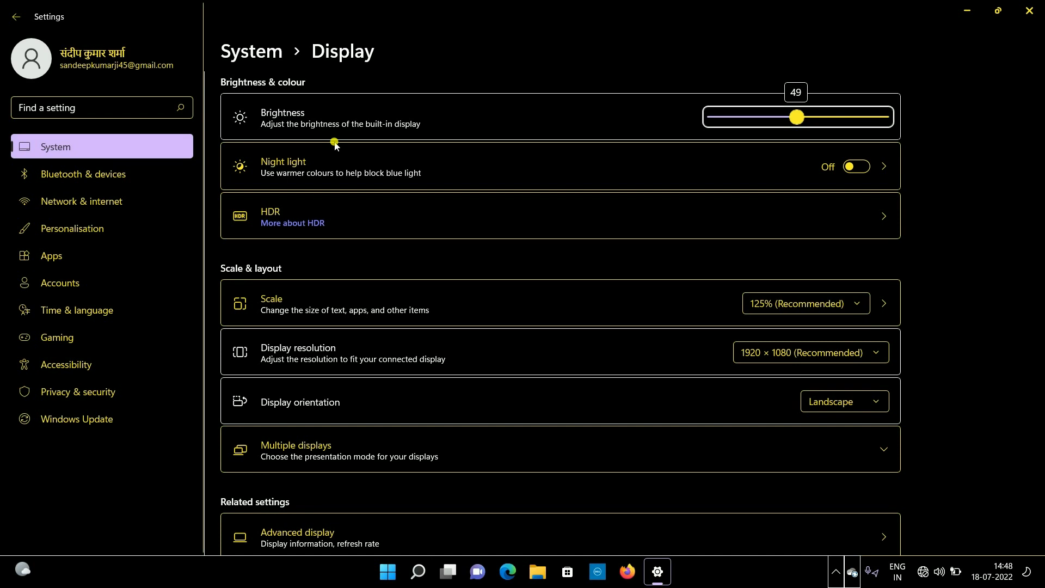
Step: Raise the brightness of the built-in display to its maximum
{"action": "key", "text": "Right"}
{"action": "key", "text": "Right"}
{"action": "key", "text": "Right"}
{"action": "key", "text": "Right"}
{"action": "key", "text": "Right"}
{"action": "key", "text": "Right"}
{"action": "key", "text": "Right"}
{"action": "key", "text": "Right"}
{"action": "key", "text": "Right"}
{"action": "key", "text": "Right"}
{"action": "key", "text": "Right"}
{"action": "key", "text": "Right"}
{"action": "key", "text": "Right"}
{"action": "key", "text": "Right"}
{"action": "key", "text": "Right"}
{"action": "key", "text": "Right"}
{"action": "key", "text": "Right"}
{"action": "key", "text": "Right"}
{"action": "key", "text": "Right"}
{"action": "key", "text": "Right"}
{"action": "key", "text": "Right"}
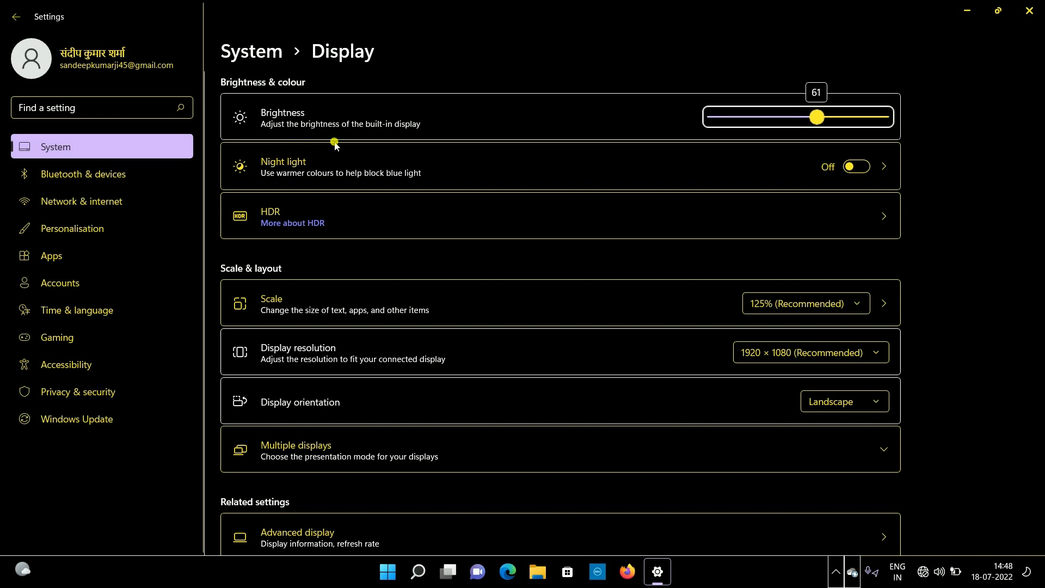
{"action": "key", "text": "Right"}
{"action": "key", "text": "Right"}
{"action": "key", "text": "Right"}
{"action": "key", "text": "Right"}
{"action": "key", "text": "Right"}
{"action": "key", "text": "Right"}
{"action": "key", "text": "Right"}
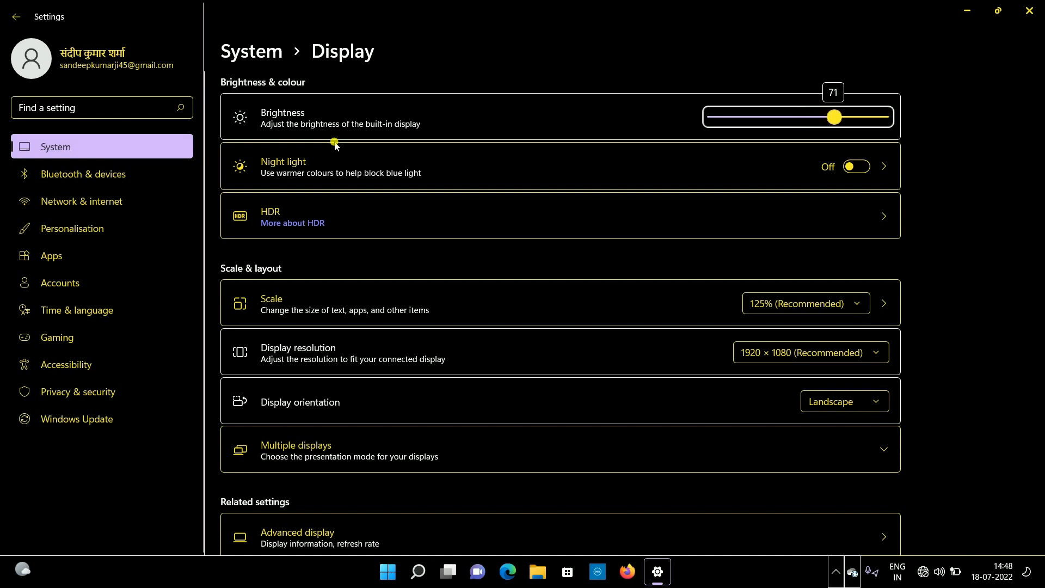
{"action": "key", "text": "Right"}
{"action": "key", "text": "Right"}
{"action": "key", "text": "Right"}
{"action": "key", "text": "Right"}
{"action": "key", "text": "Right"}
{"action": "key", "text": "Right"}
{"action": "key", "text": "Right"}
{"action": "key", "text": "Right"}
{"action": "key", "text": "Right"}
{"action": "key", "text": "Right"}
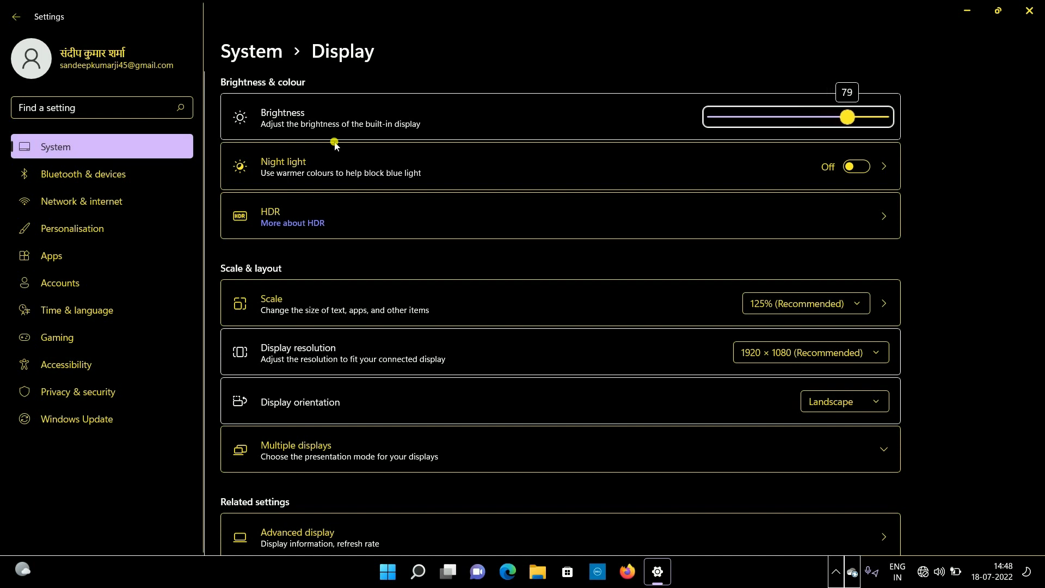
{"action": "key", "text": "Right"}
{"action": "key", "text": "Right"}
{"action": "key", "text": "Right"}
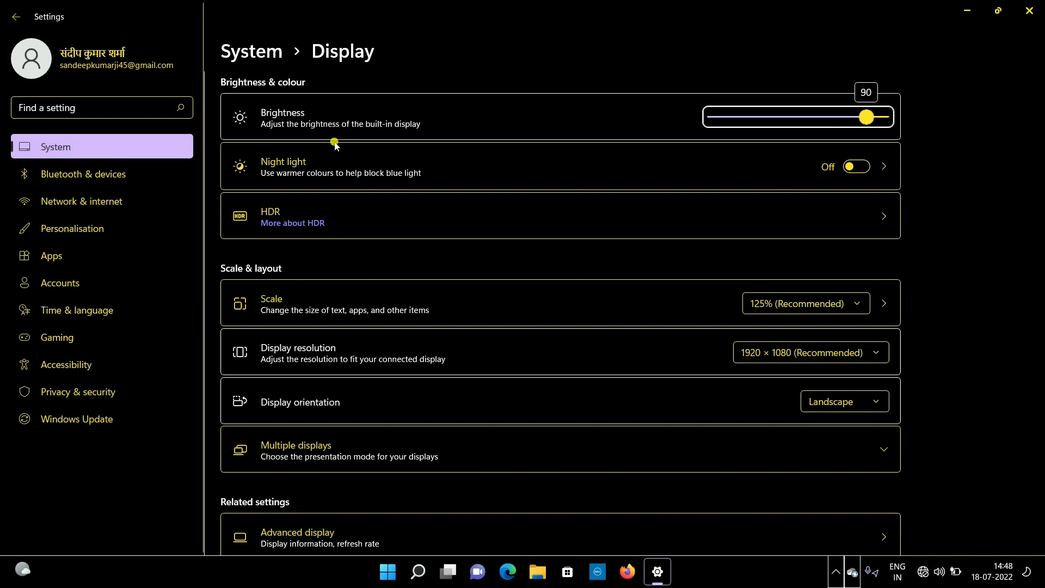
{"action": "key", "text": "Right"}
{"action": "key", "text": "Right"}
{"action": "key", "text": "Right"}
{"action": "key", "text": "Right"}
{"action": "key", "text": "Right"}
{"action": "key", "text": "Right"}
{"action": "key", "text": "Right"}
{"action": "key", "text": "Right"}
{"action": "key", "text": "Right"}
{"action": "key", "text": "Right"}
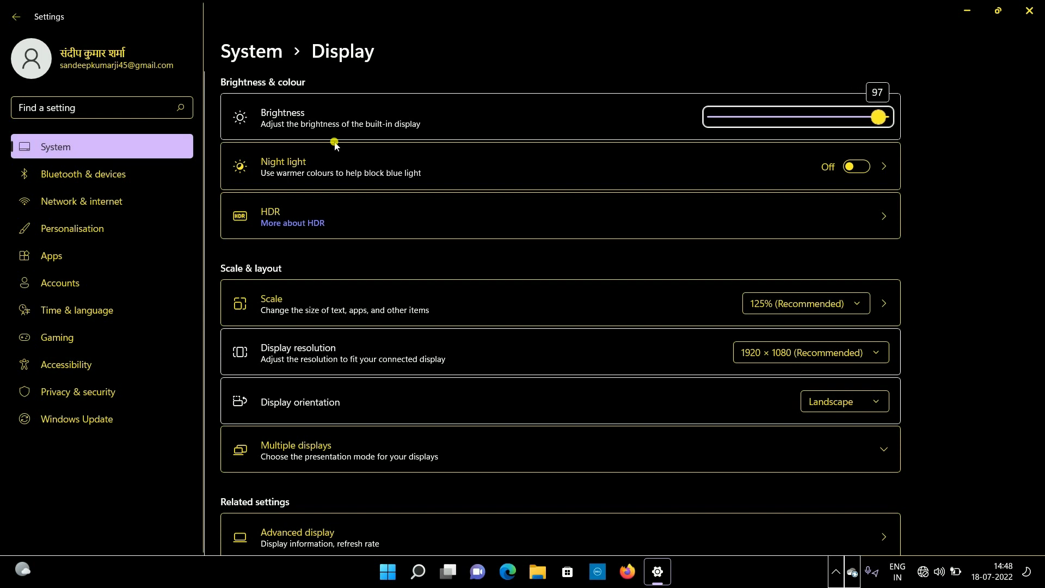
Step: Switch Night light on and back off
{"action": "key", "text": "Tab"}
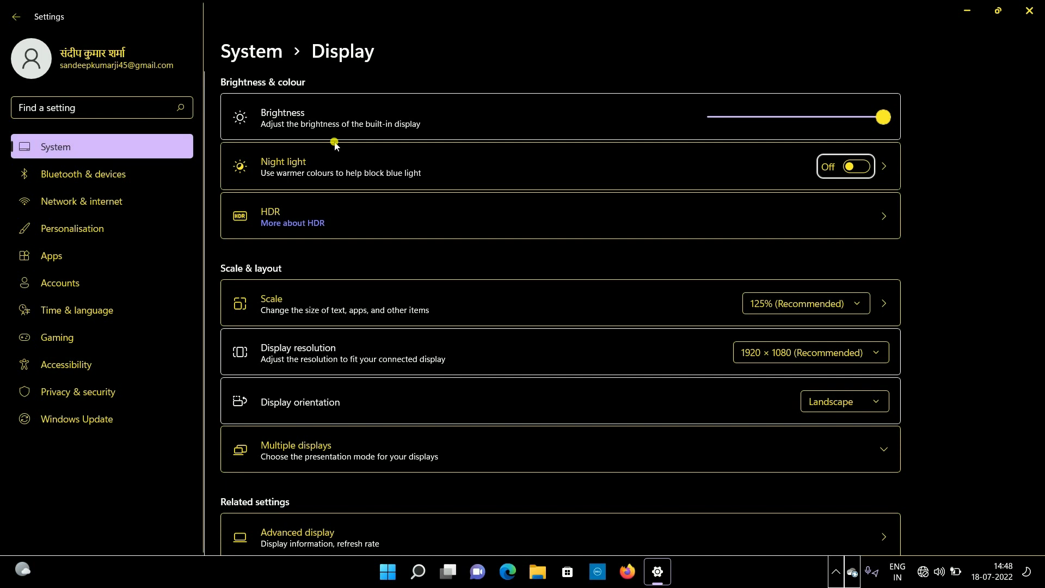
{"action": "key", "text": "space"}
{"action": "key", "text": "space"}
Step: Review the Night light, HDR, Scale, Display resolution and Display orientation options without changing them
{"action": "key", "text": "Tab"}
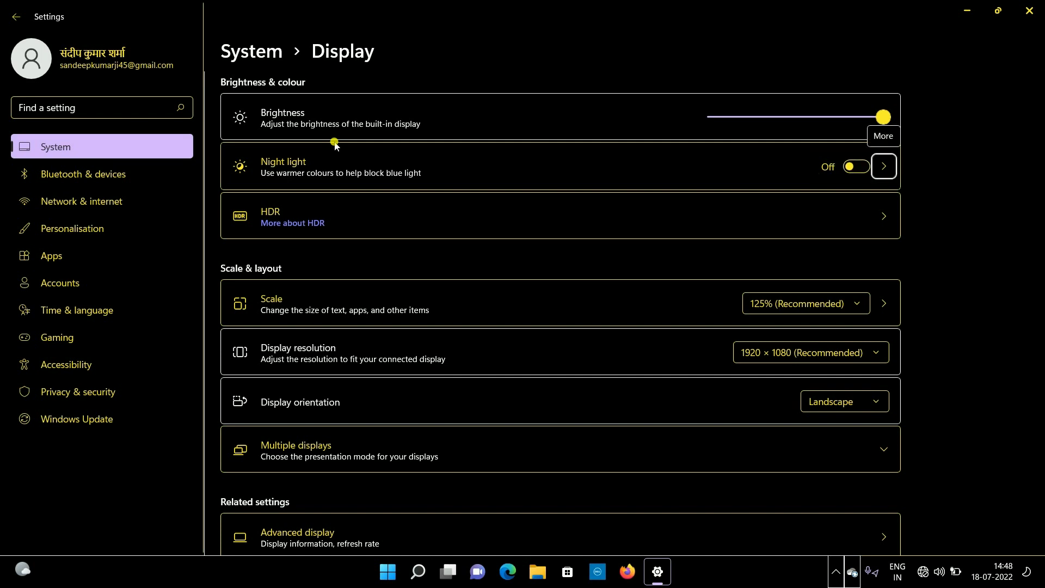
{"action": "key", "text": "Tab"}
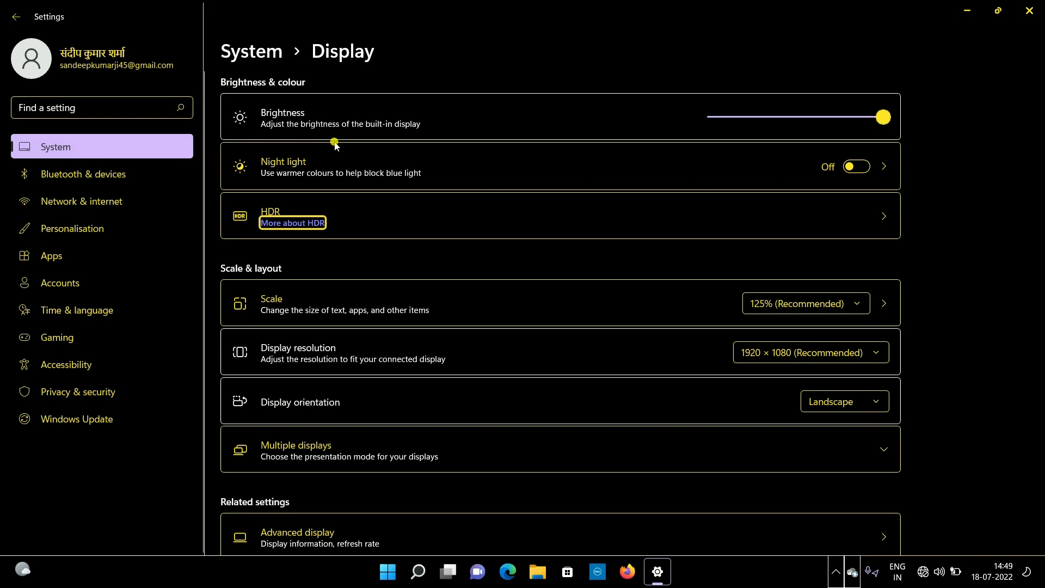
{"action": "key", "text": "Tab"}
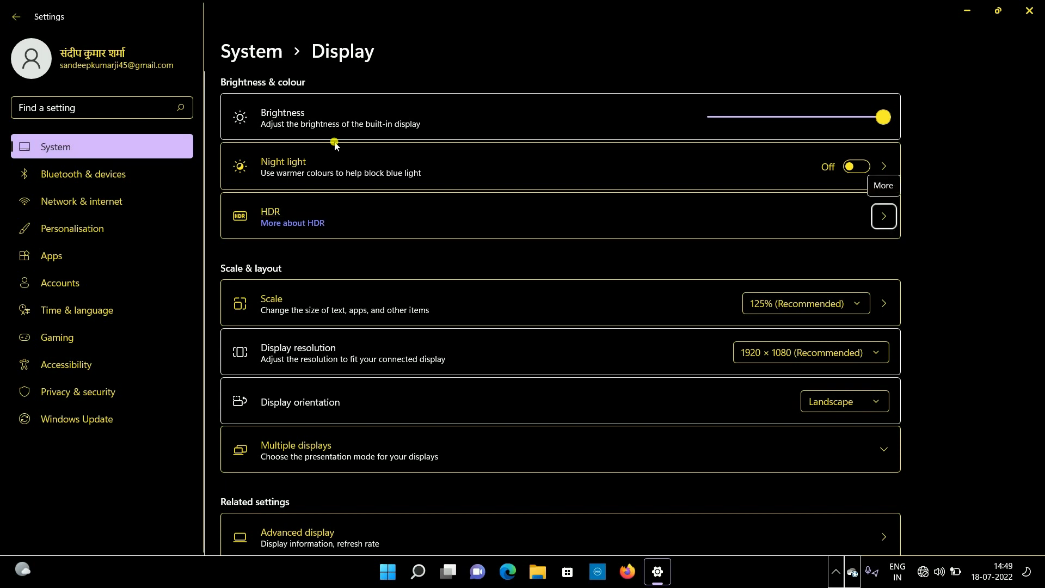
{"action": "key", "text": "Tab"}
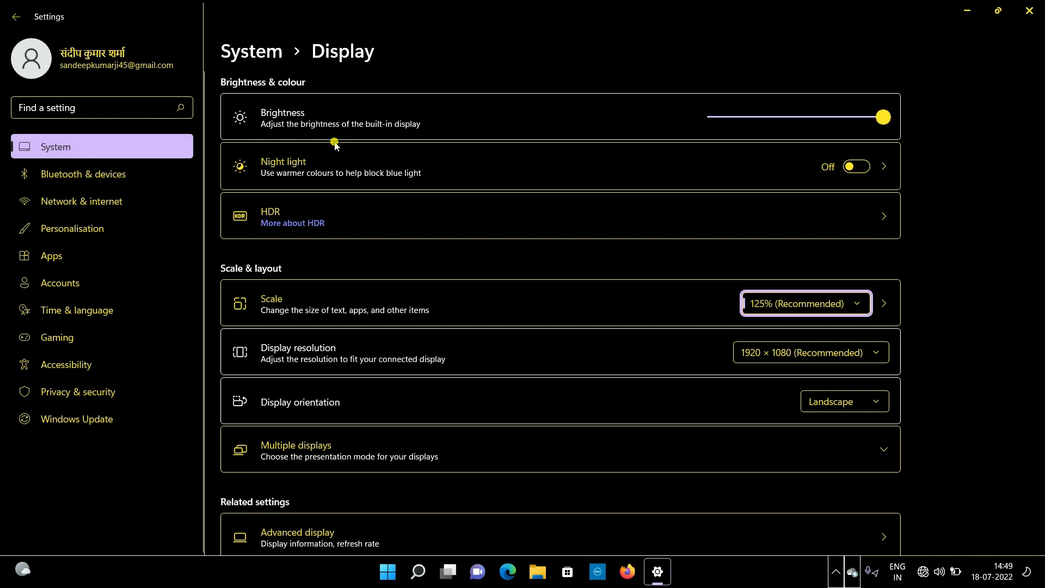
{"action": "key", "text": "Tab"}
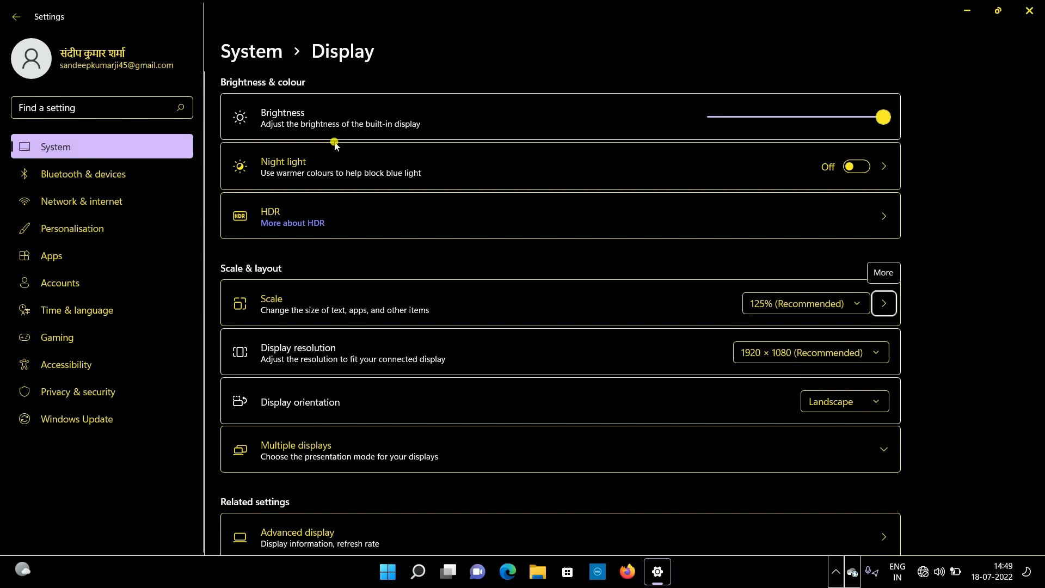
{"action": "key", "text": "Tab"}
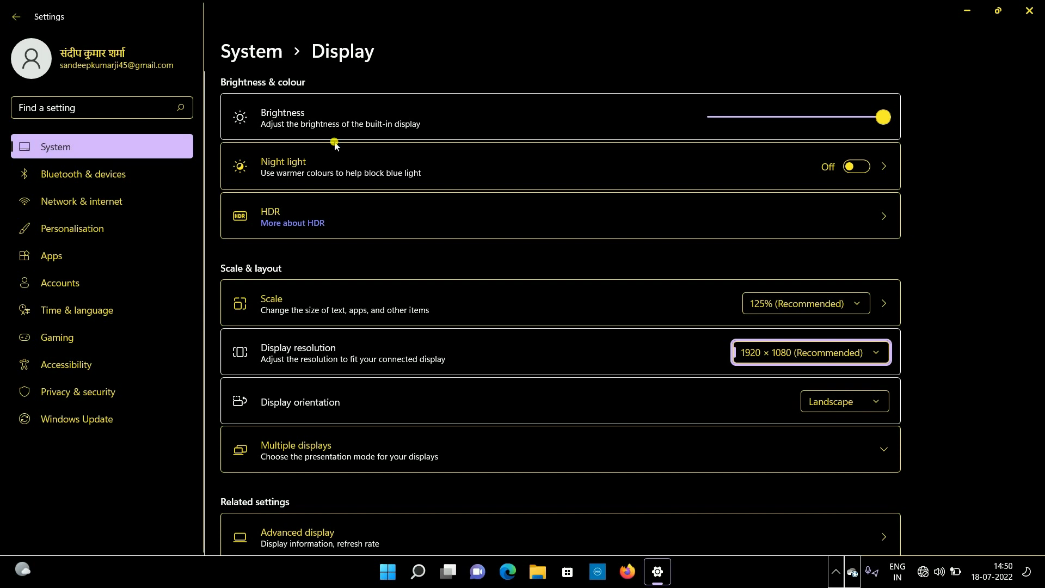
{"action": "key", "text": "Tab"}
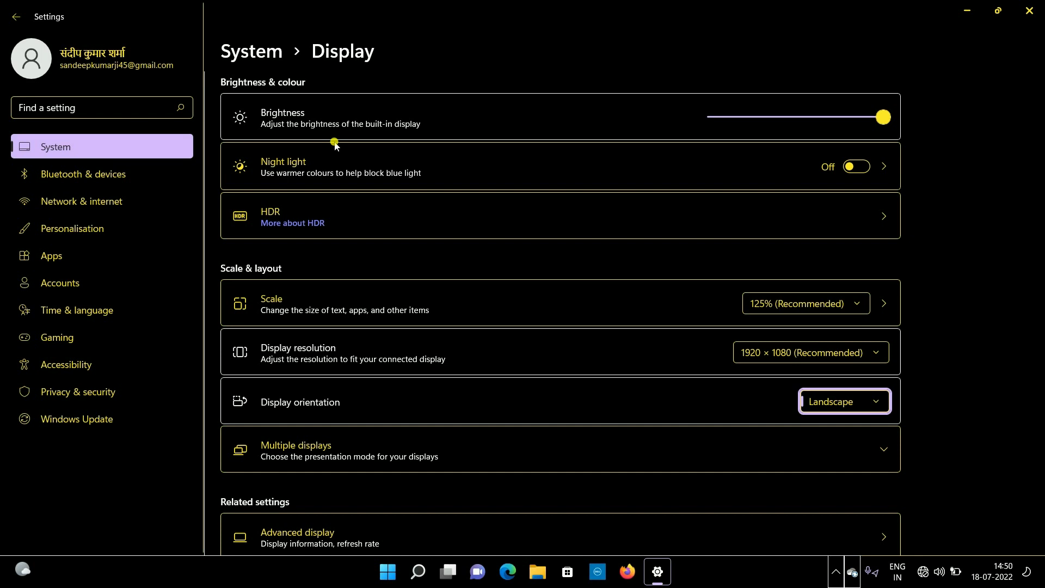
Step: Expand Multiple displays and review its window location, minimise, detect and wireless connection options
{"action": "key", "text": "Tab"}
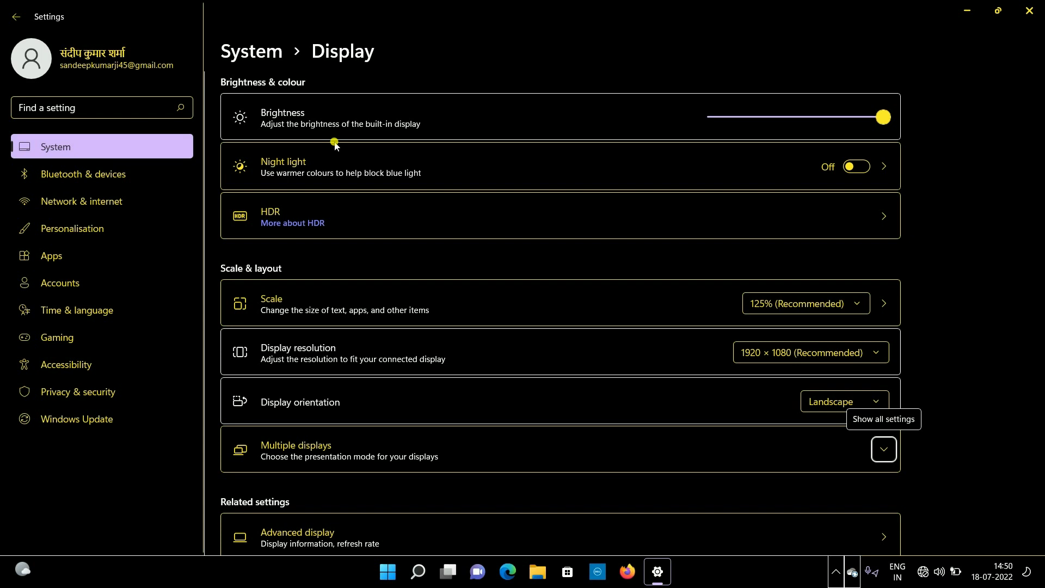
{"action": "key", "text": "space"}
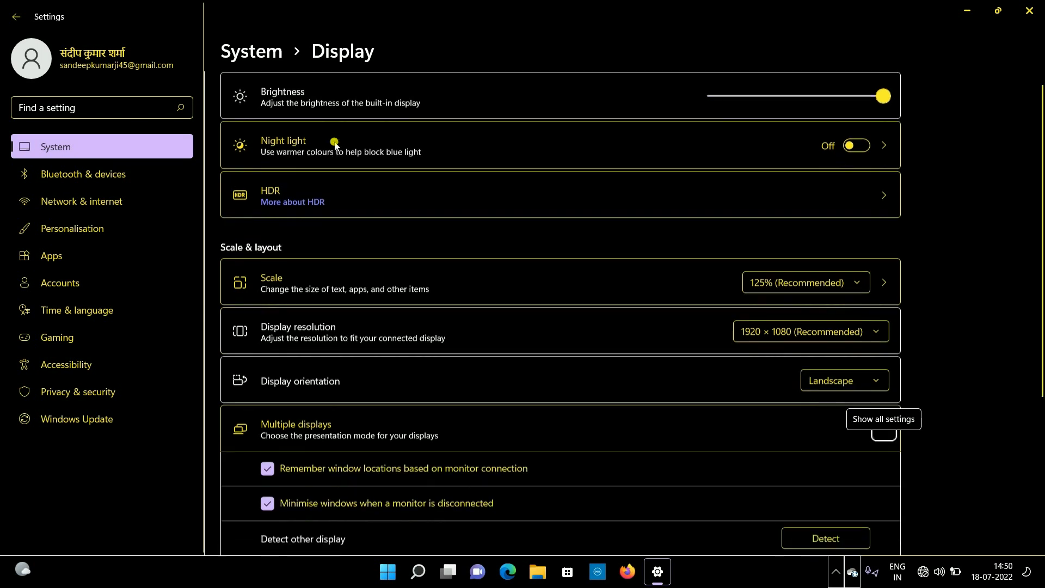
{"action": "key", "text": "Tab"}
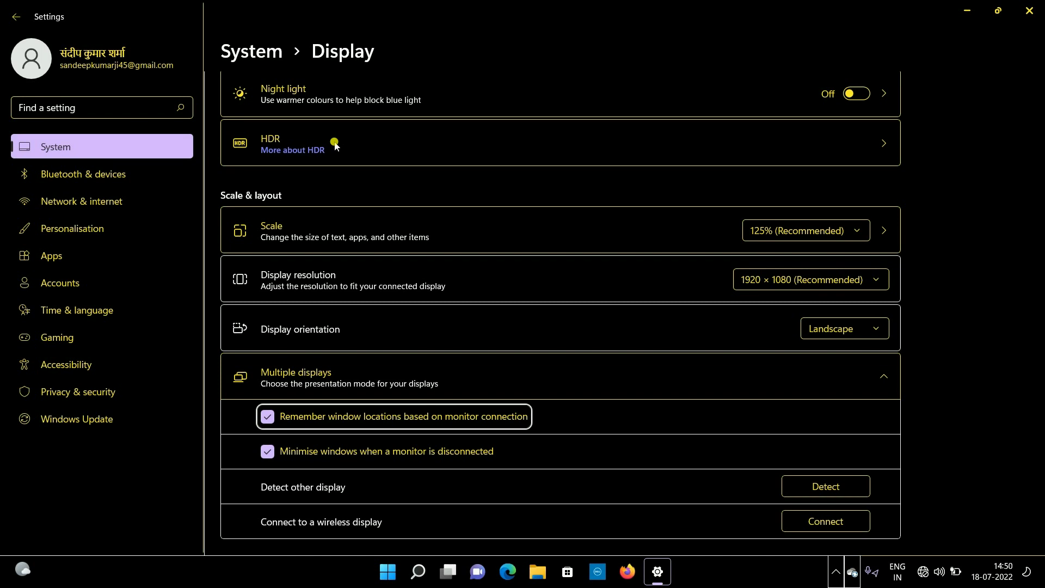
{"action": "key", "text": "Tab"}
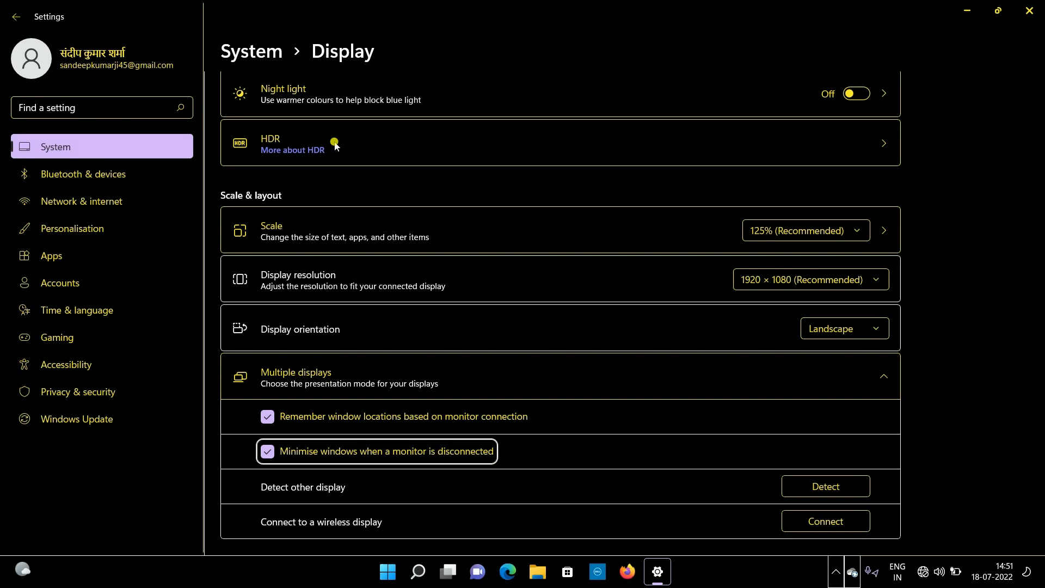
{"action": "key", "text": "Tab"}
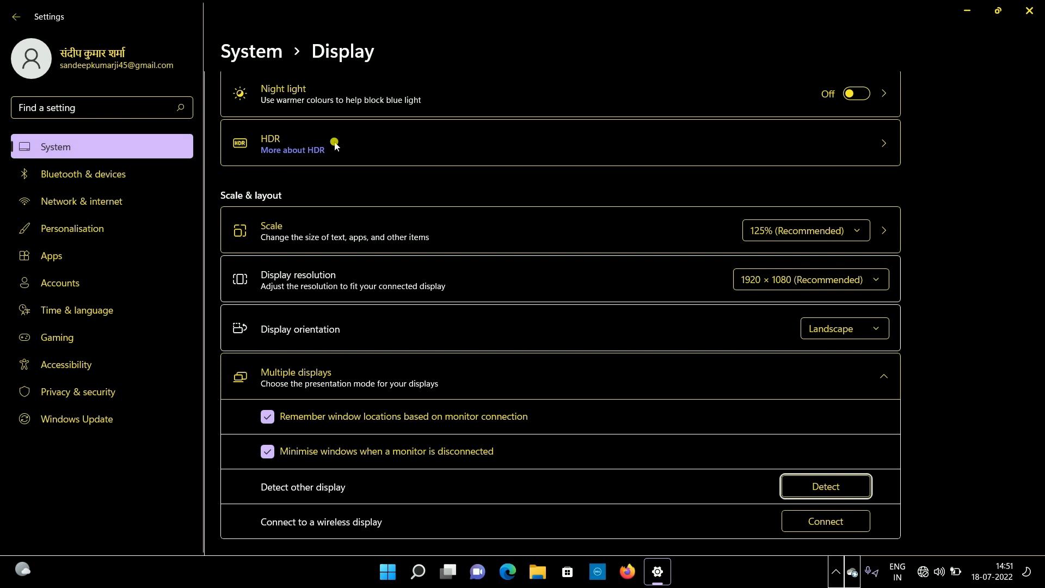
{"action": "key", "text": "Tab"}
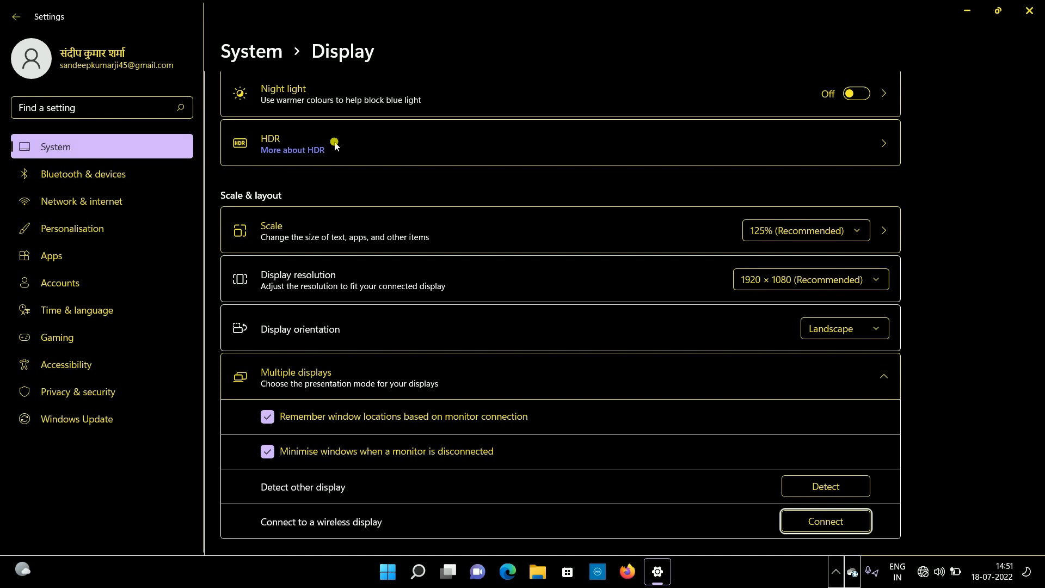
Step: Review the Advanced display and Graphics entries under Related settings and the help and feedback links
{"action": "key", "text": "Tab"}
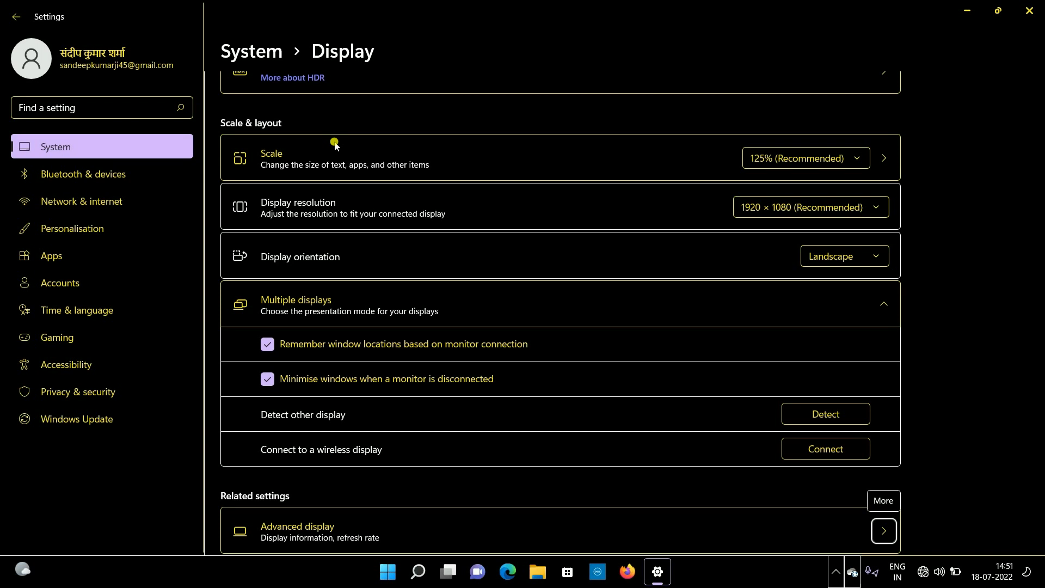
{"action": "scroll", "coordinate": [335, 144], "scroll_direction": "down", "scroll_amount": 1}
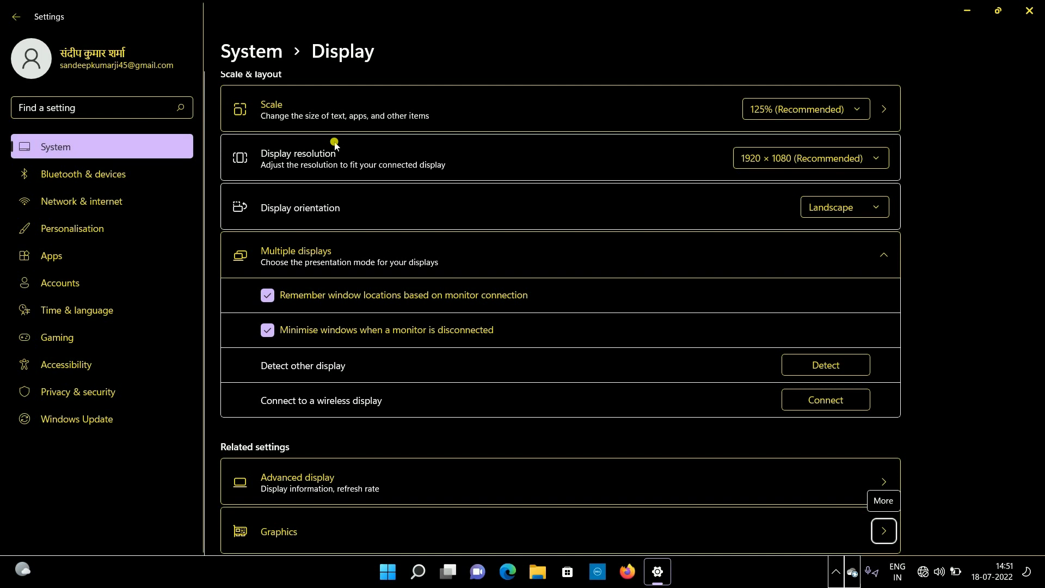
{"action": "key", "text": "Tab"}
{"action": "key", "text": "Tab"}
Step: Leave the Display page and return to the System category overview
{"action": "key", "text": "Tab"}
{"action": "key", "text": "Tab"}
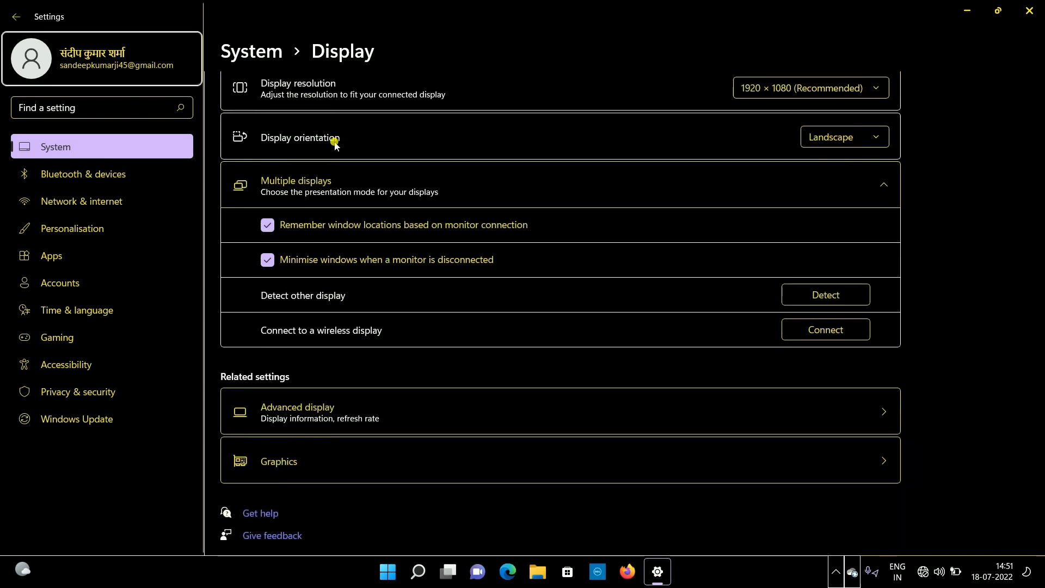
{"action": "key", "text": "Tab"}
{"action": "key", "text": "Tab"}
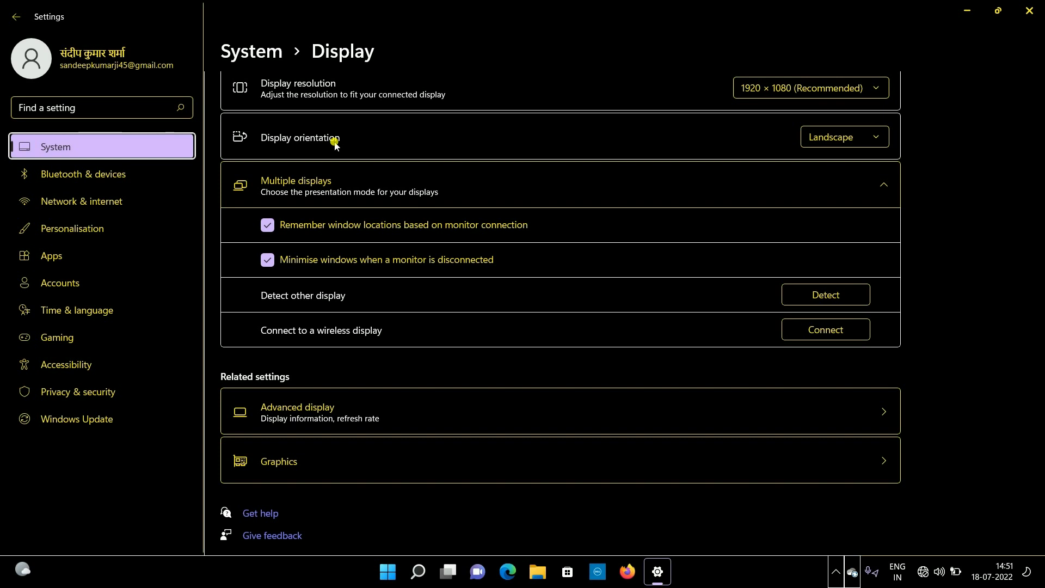
{"action": "key", "text": "Tab"}
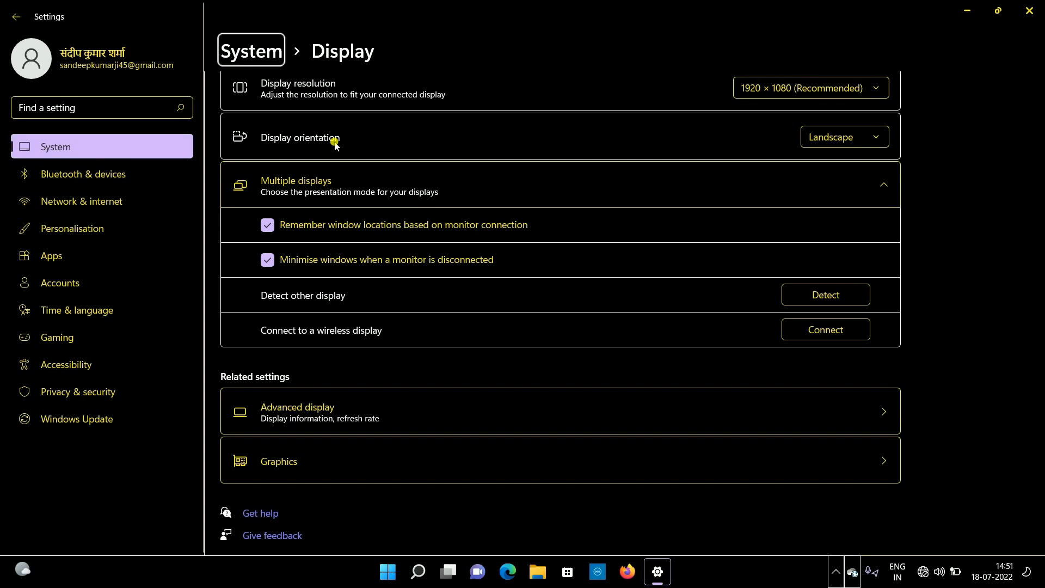
{"action": "key", "text": "Tab"}
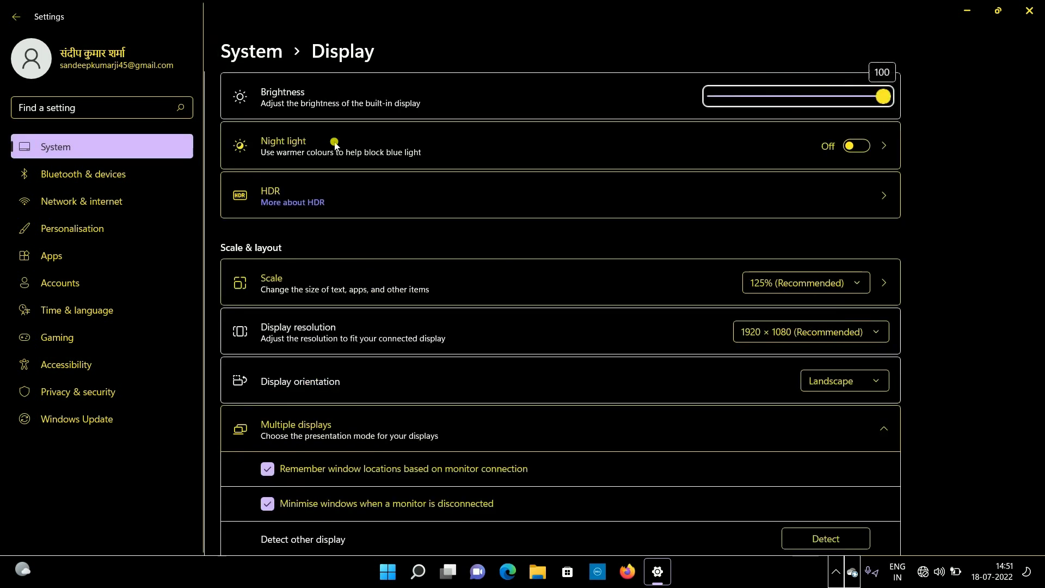
{"action": "key", "text": "Tab"}
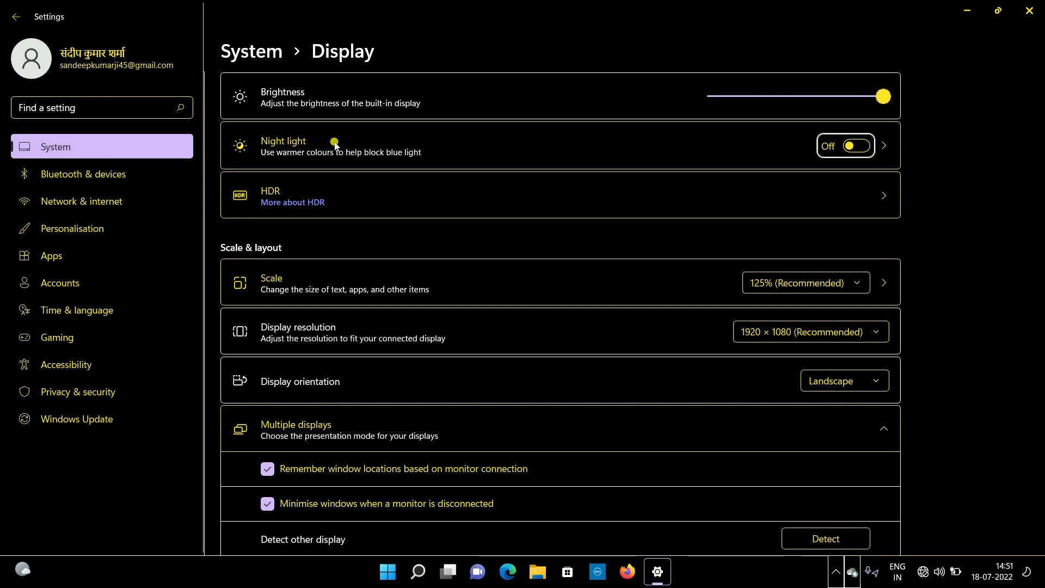
{"action": "key", "text": "shift+Tab"}
{"action": "key", "text": "shift+Tab"}
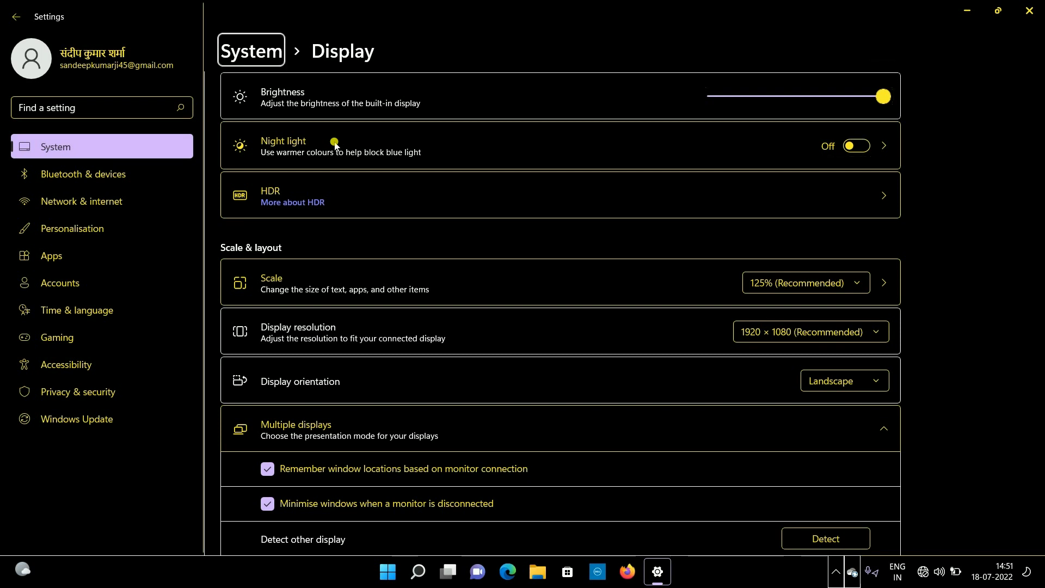
{"action": "key", "text": "Right"}
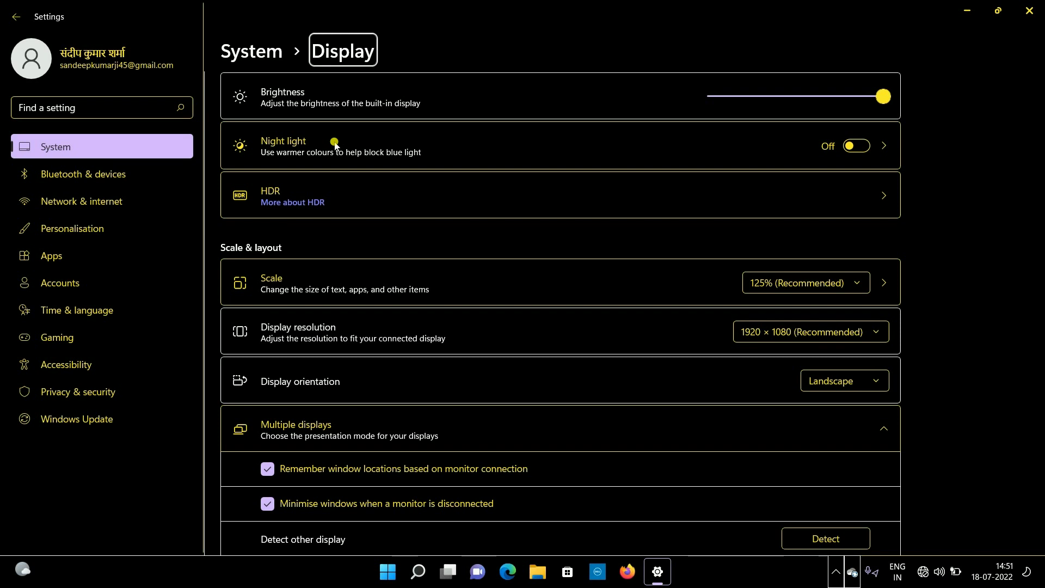
{"action": "key", "text": "Left"}
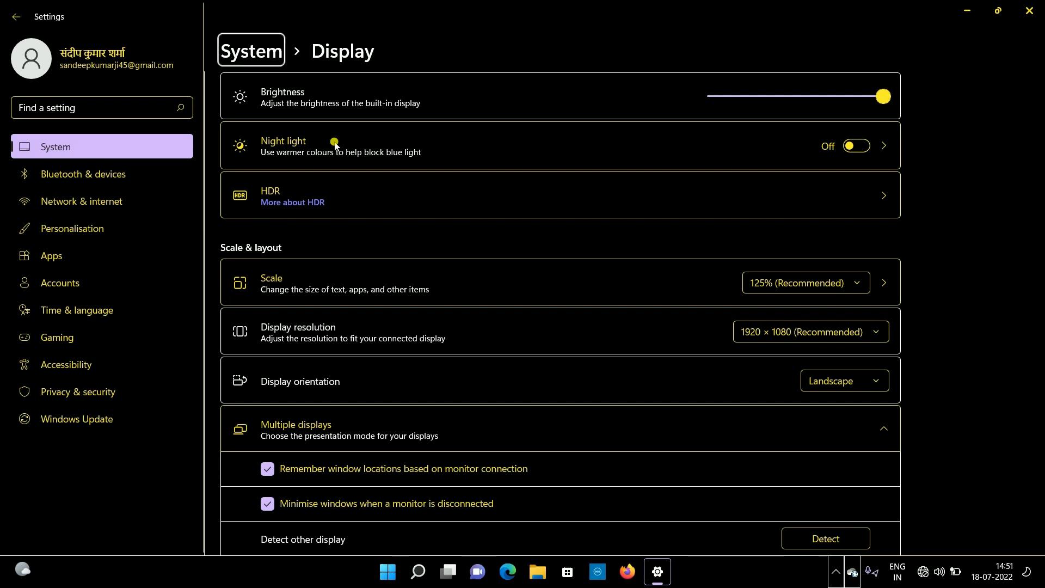
{"action": "key", "text": "Right"}
{"action": "key", "text": "Left"}
{"action": "key", "text": "Return"}
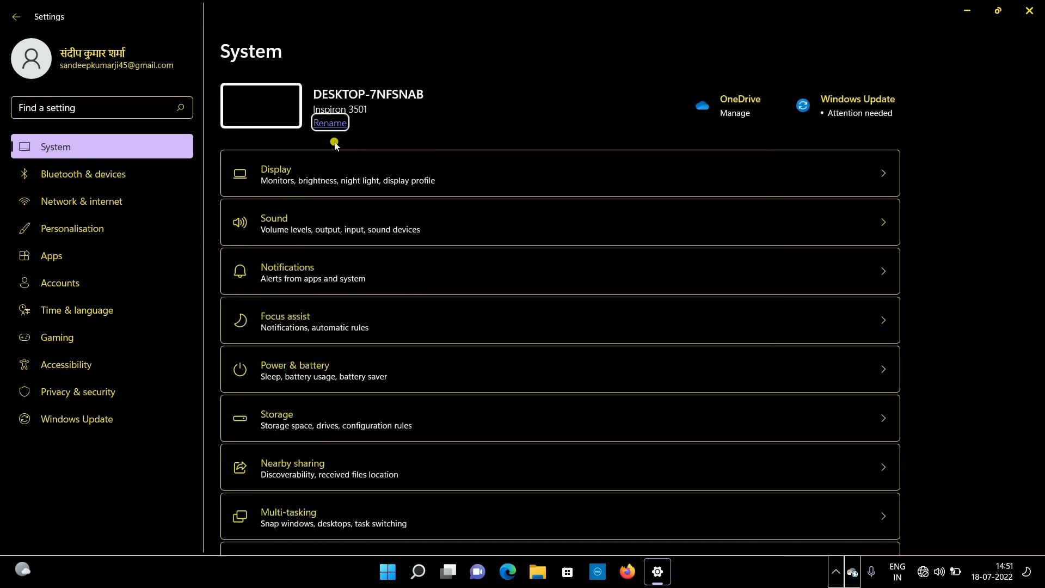
Step: Open the Sound settings from the System category list
{"action": "scroll", "coordinate": [334, 143], "scroll_direction": "down", "scroll_amount": 3}
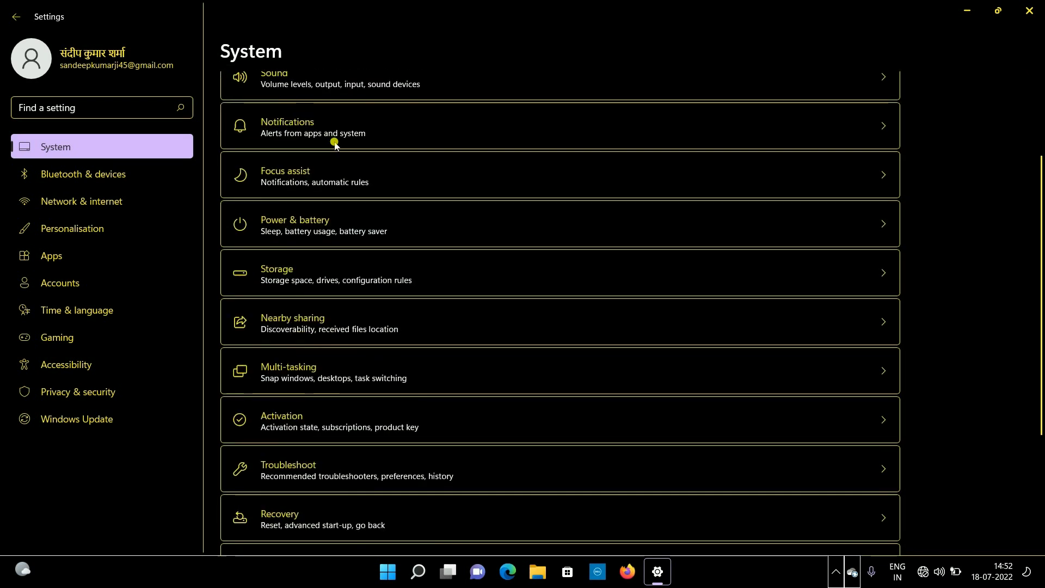
{"action": "scroll", "coordinate": [334, 143], "scroll_direction": "up", "scroll_amount": 3}
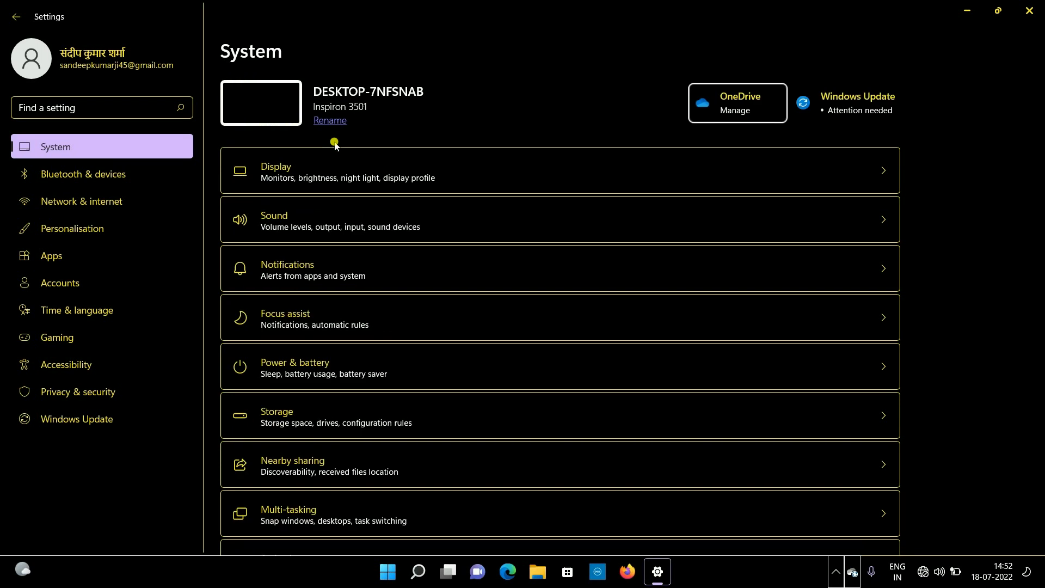
{"action": "key", "text": "Tab"}
{"action": "key", "text": "Tab"}
{"action": "key", "text": "Tab"}
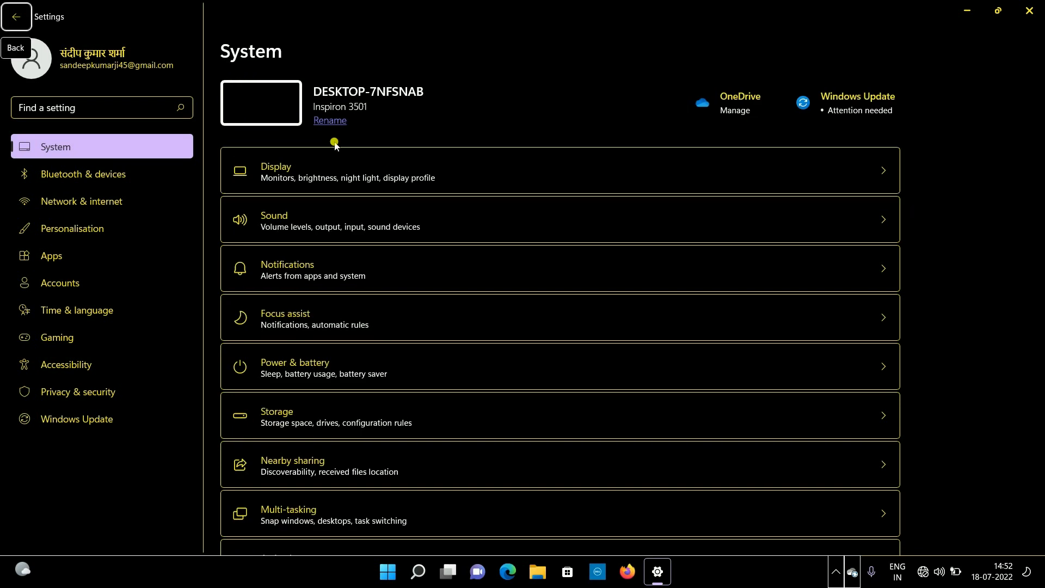
{"action": "key", "text": "shift+Tab"}
{"action": "key", "text": "Down"}
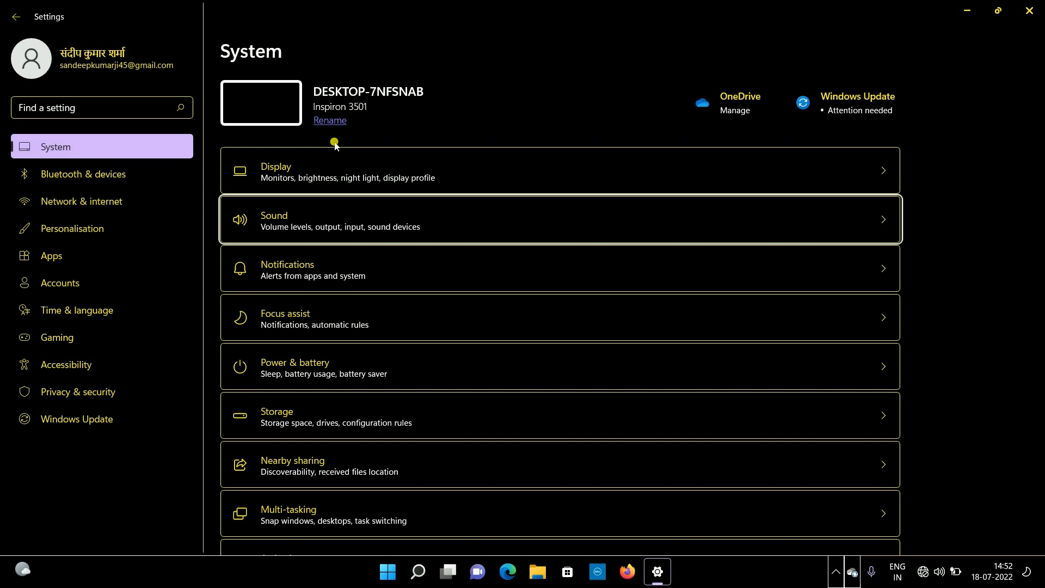
{"action": "key", "text": "Return"}
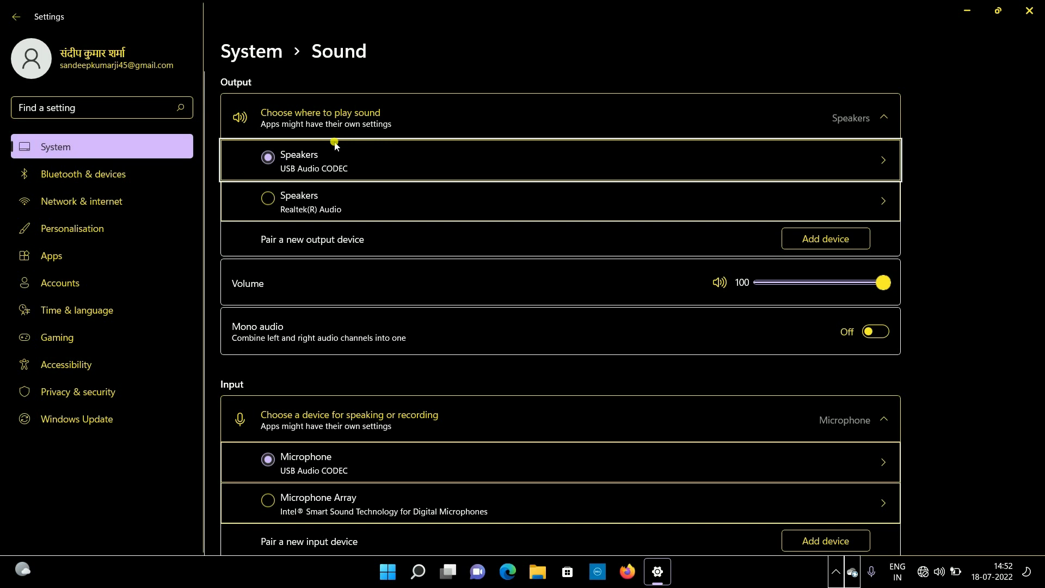
Step: Start pairing a new sound output device, review the Bluetooth, Wireless display or dock and Everything else options, and cancel
{"action": "left_click", "coordinate": [334, 145]}
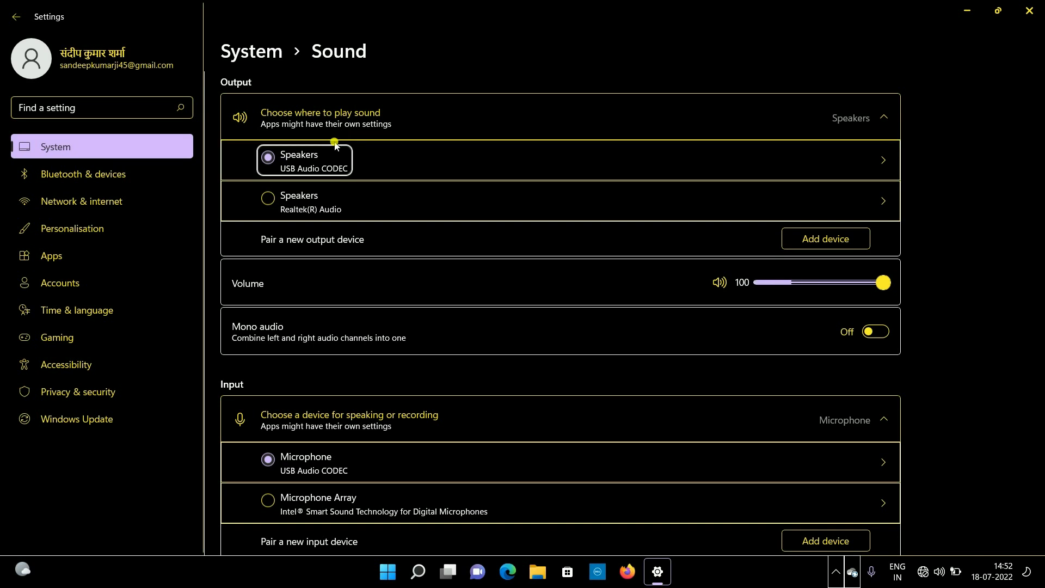
{"action": "key", "text": "Tab"}
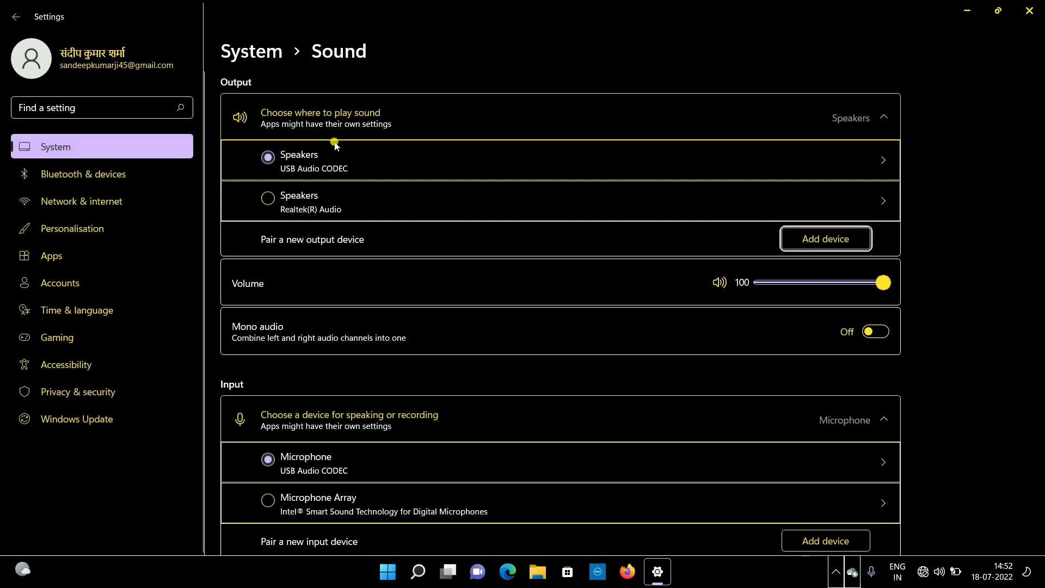
{"action": "key", "text": "Return"}
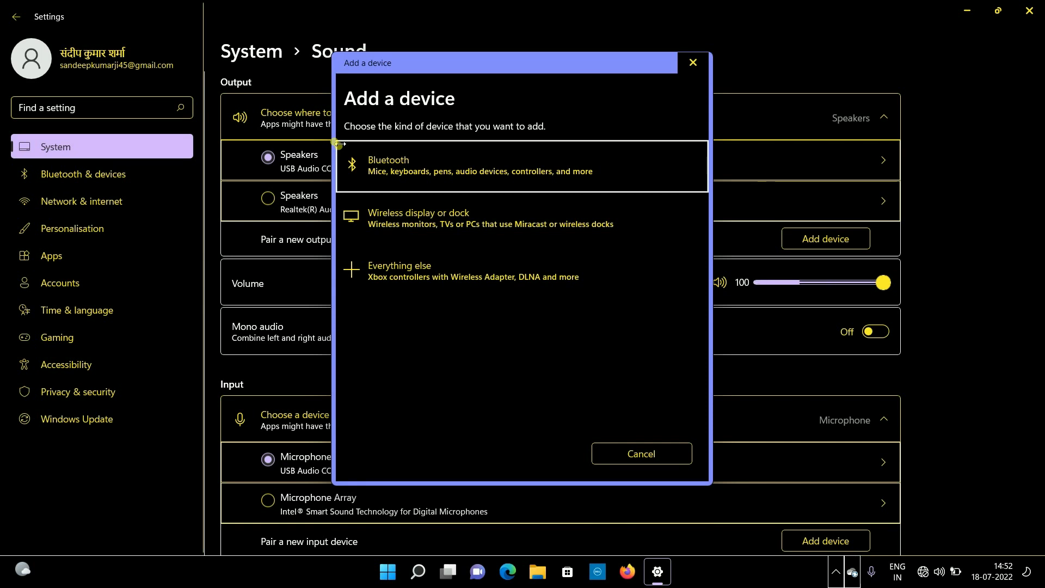
{"action": "key", "text": "Down"}
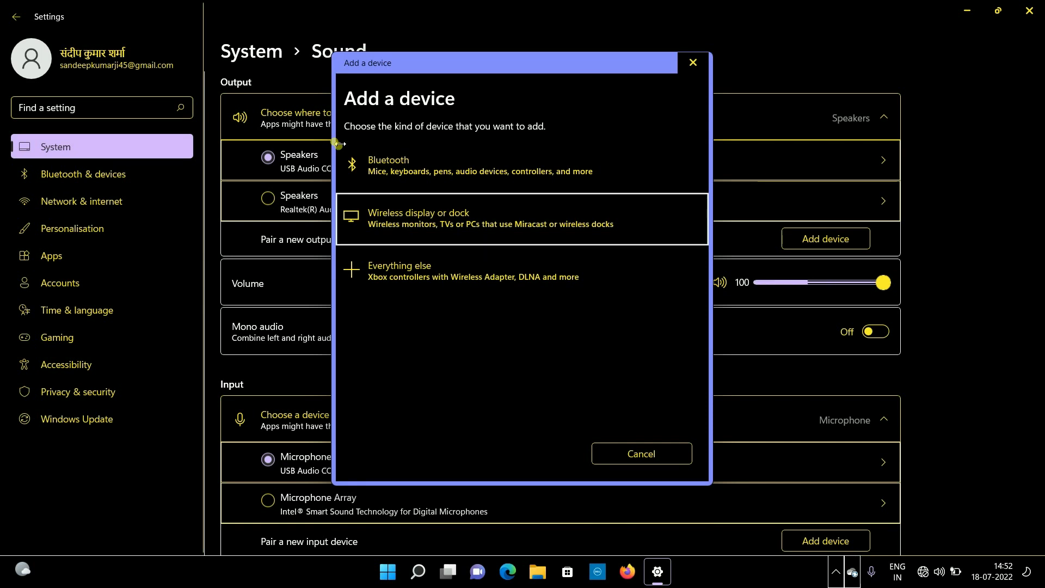
{"action": "key", "text": "Up"}
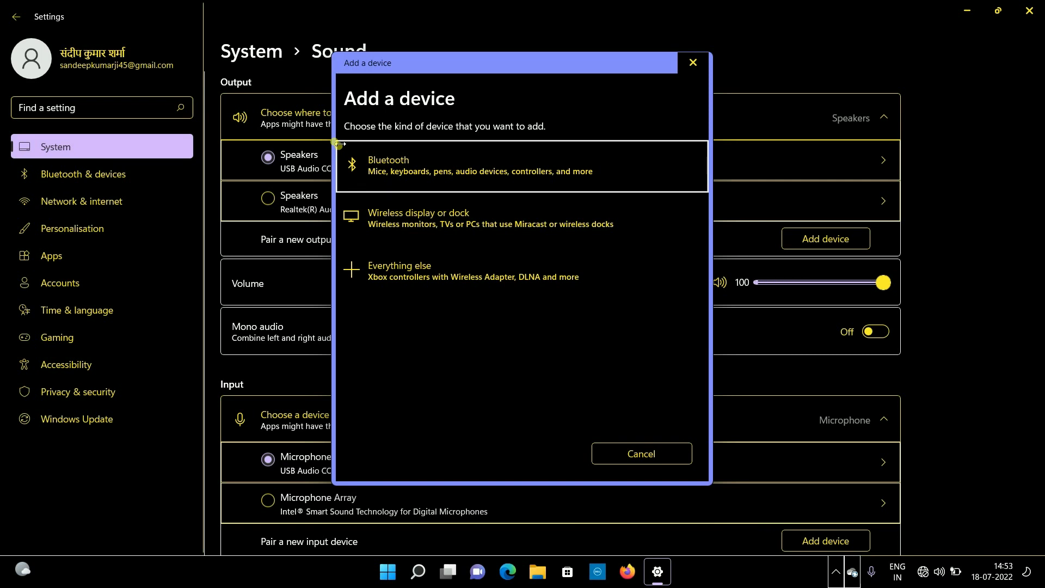
{"action": "key", "text": "Down"}
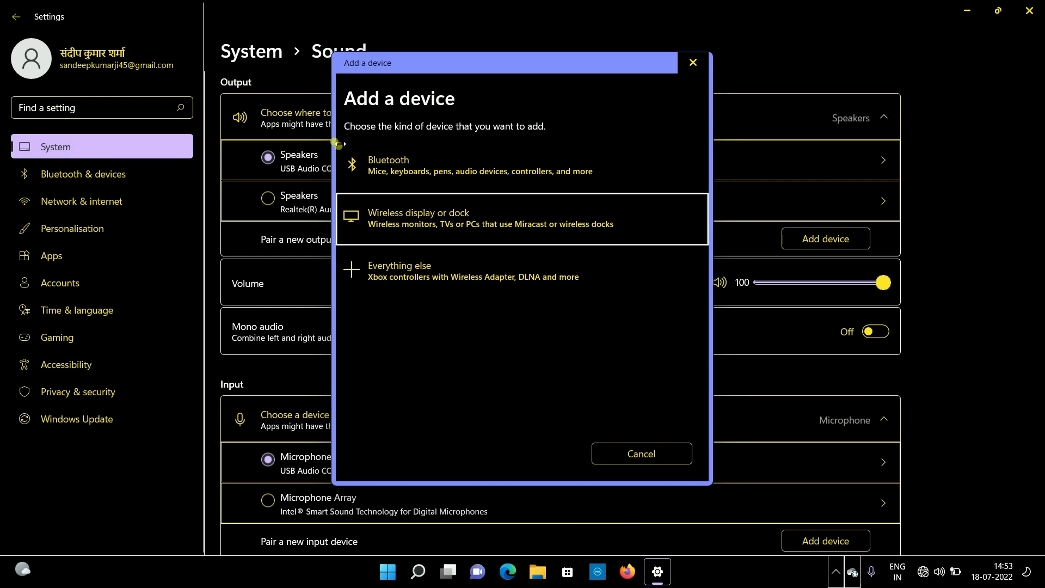
{"action": "key", "text": "Down"}
{"action": "key", "text": "Tab"}
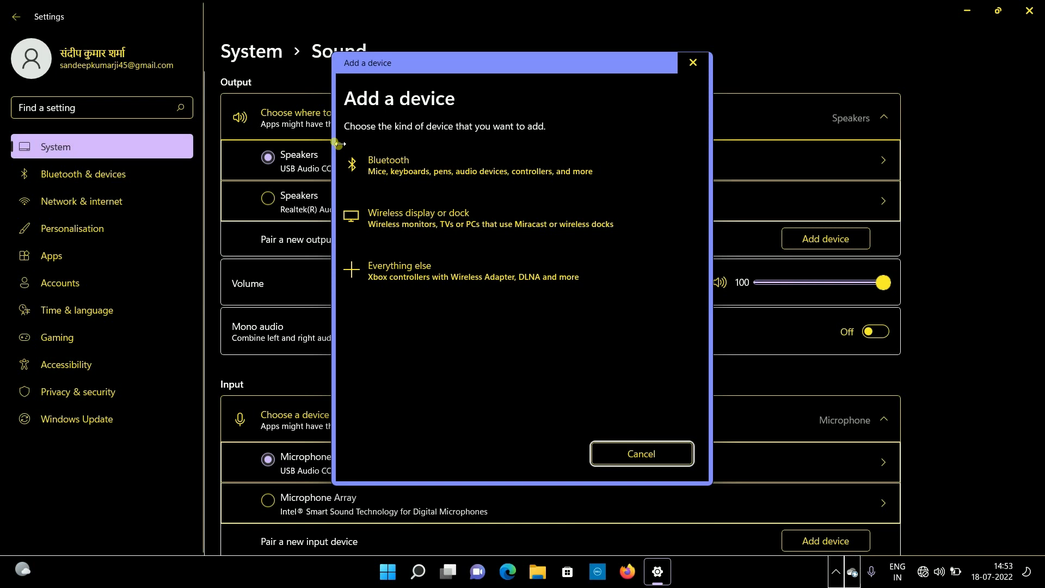
{"action": "key", "text": "Return"}
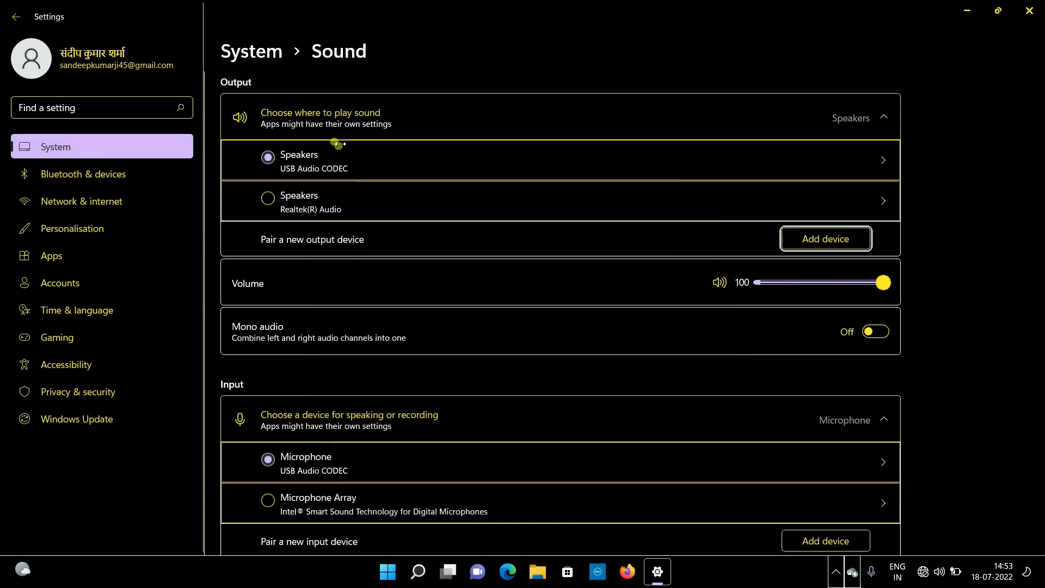
Step: Review the output mute, Volume and Mono audio controls without changing them
{"action": "key", "text": "Tab"}
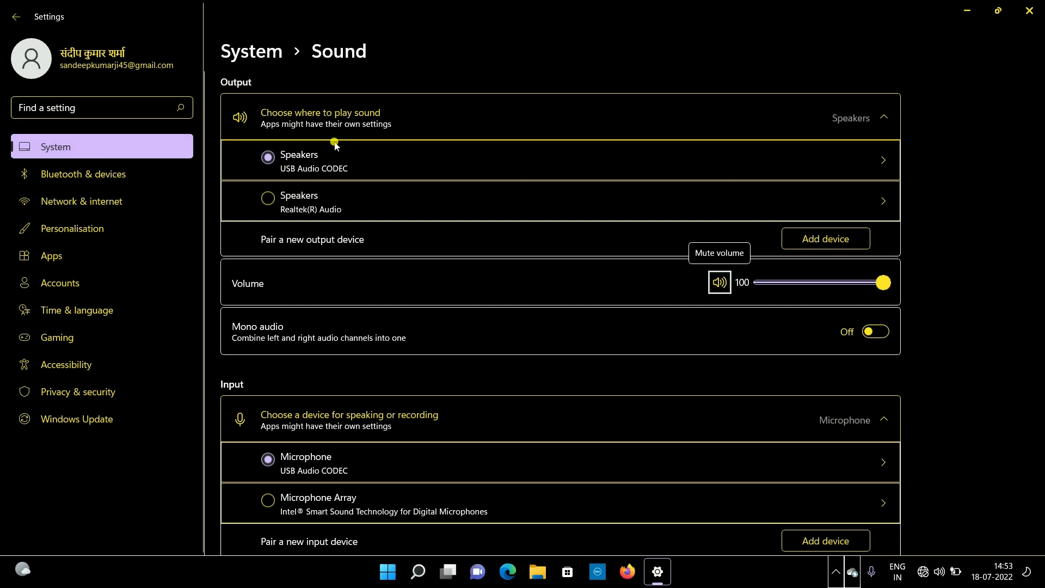
{"action": "key", "text": "Tab"}
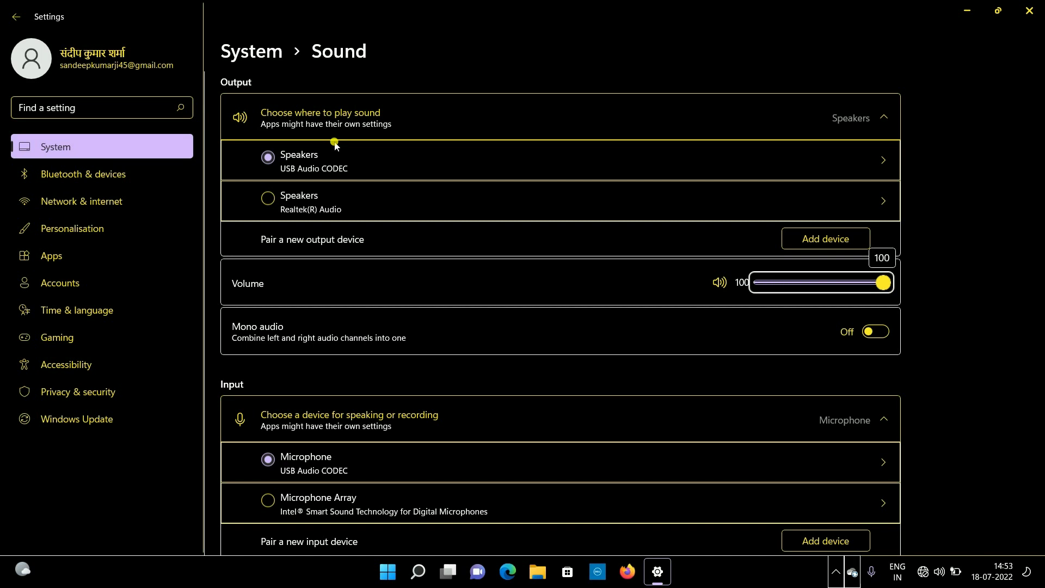
{"action": "key", "text": "Tab"}
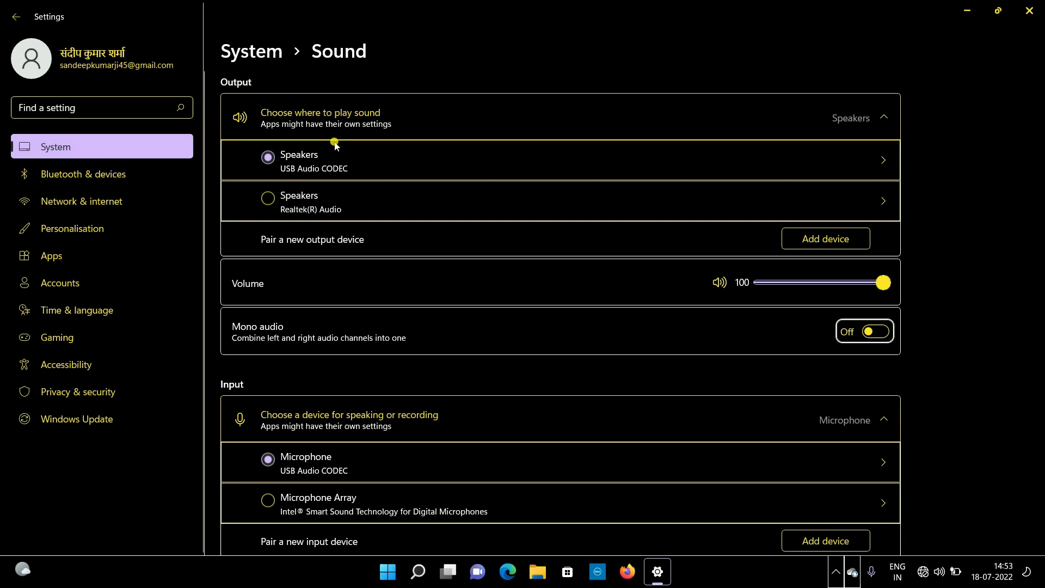
Step: Review the Input section's microphone choices, new device pairing, microphone mute and input volume controls
{"action": "key", "text": "Tab"}
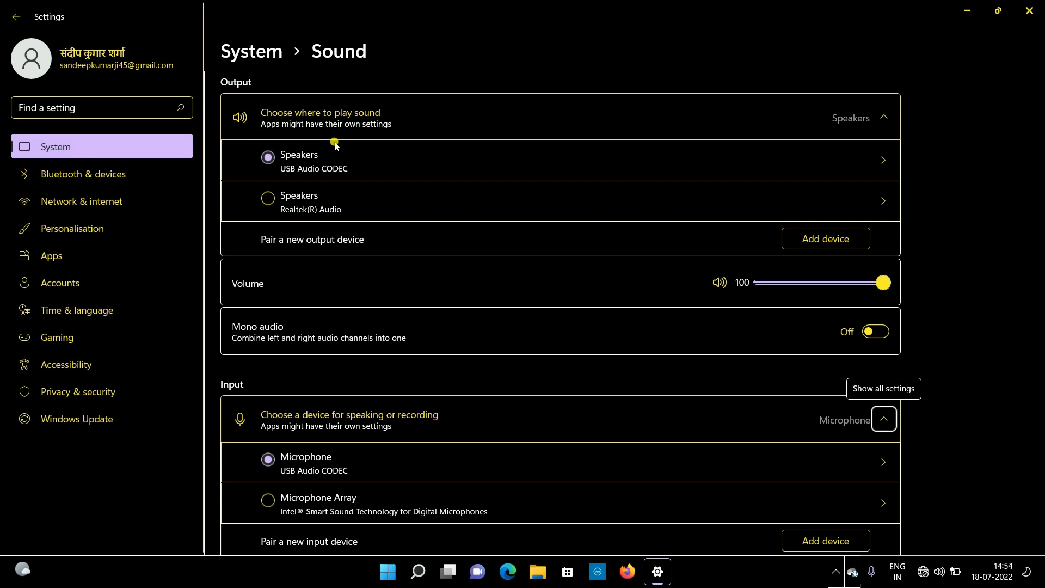
{"action": "key", "text": "Tab"}
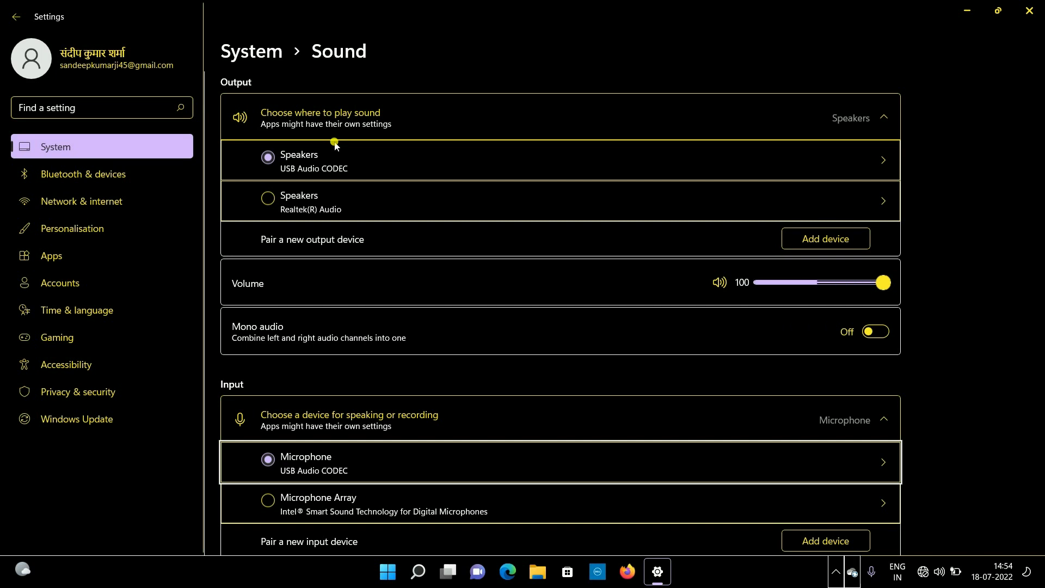
{"action": "key", "text": "Tab"}
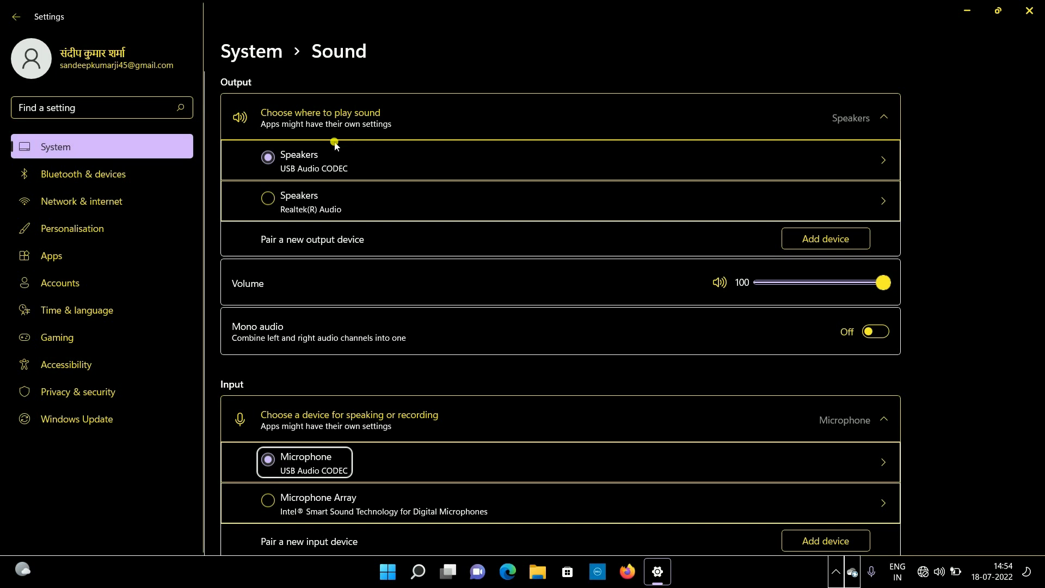
{"action": "key", "text": "Tab"}
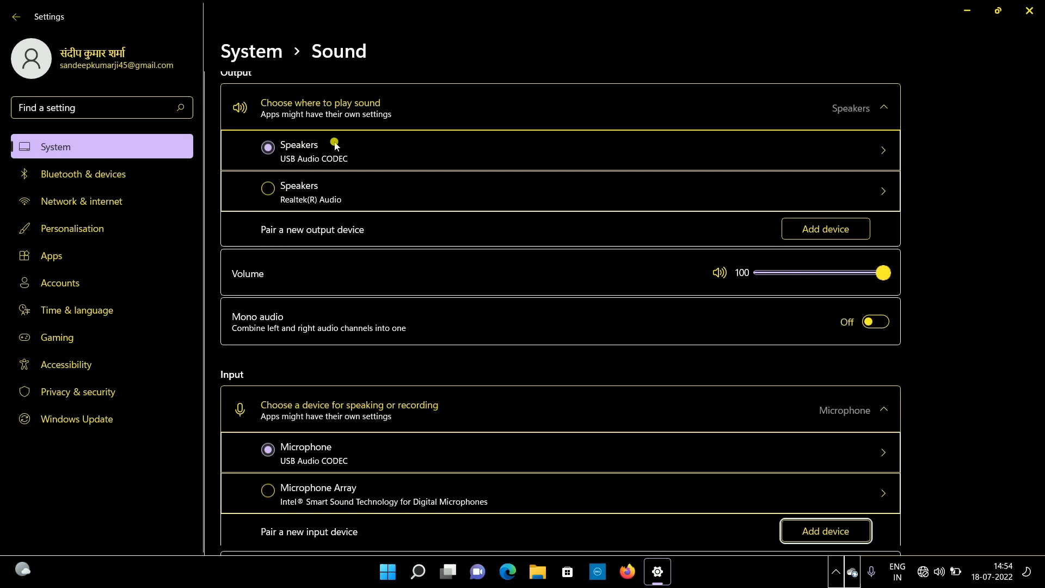
{"action": "key", "text": "Tab"}
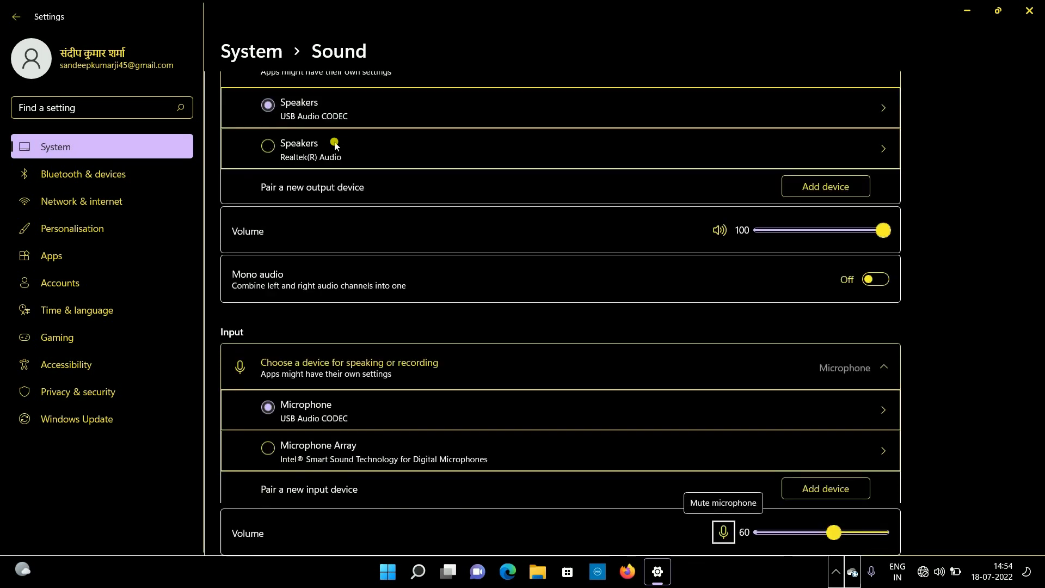
{"action": "key", "text": "Tab"}
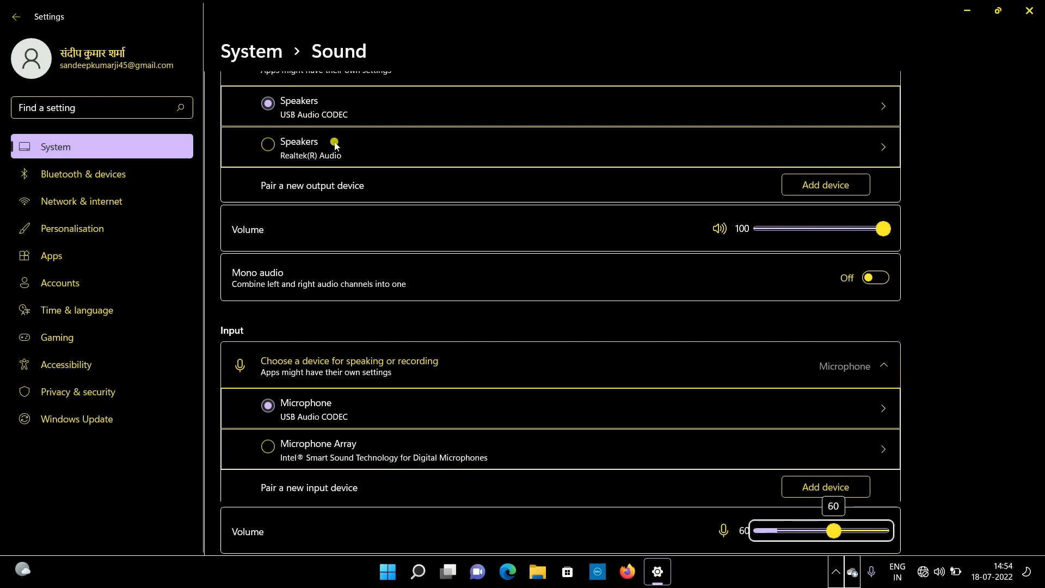
Step: Review the Advanced sound entries: troubleshooting for output and input devices, All sound devices, Volume mixer and More sound settings
{"action": "scroll", "coordinate": [335, 145], "scroll_direction": "down", "scroll_amount": 2}
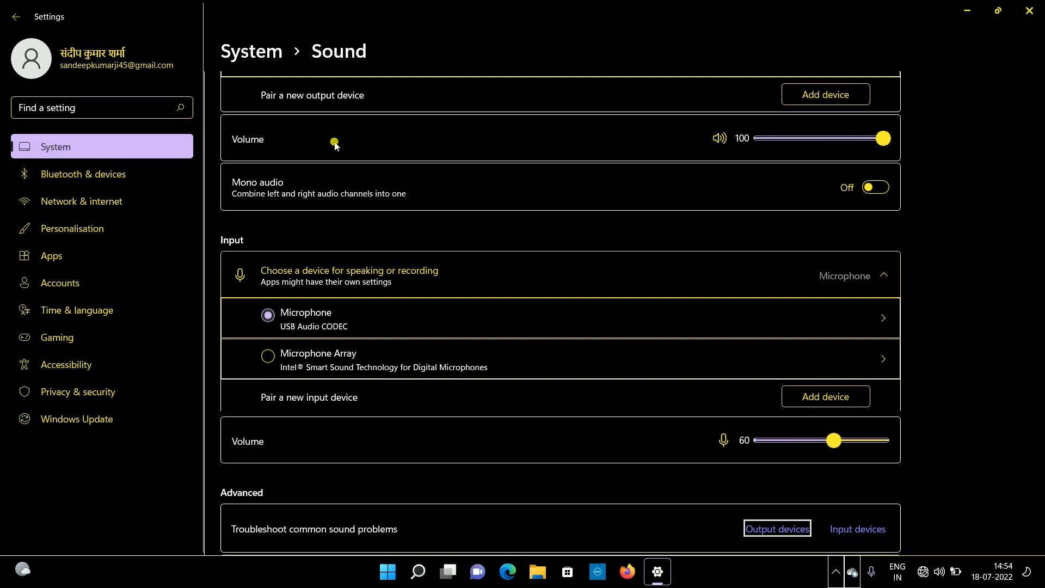
{"action": "key", "text": "Tab"}
{"action": "key", "text": "Tab"}
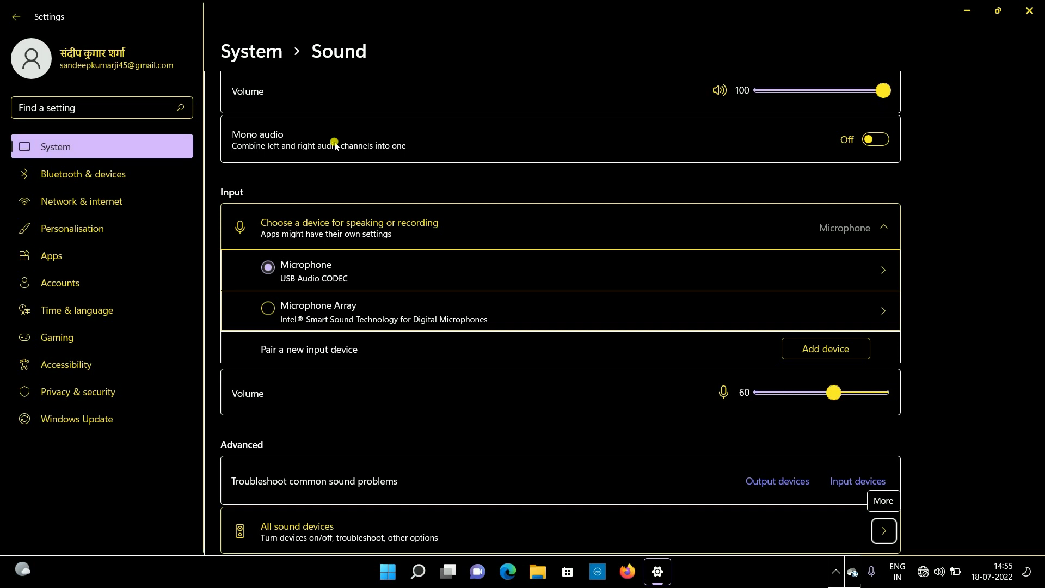
{"action": "scroll", "coordinate": [335, 144], "scroll_direction": "down", "scroll_amount": 1}
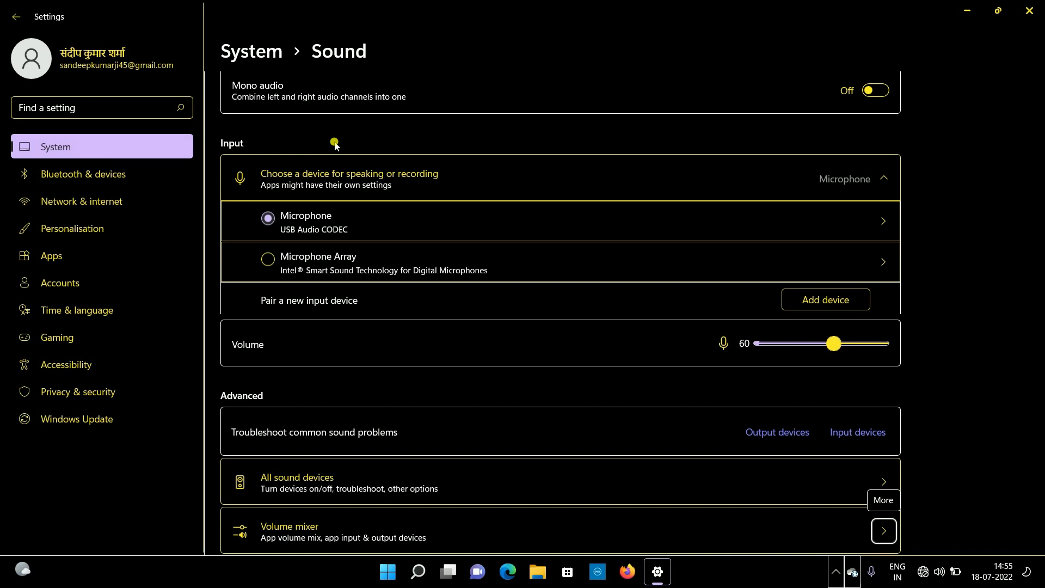
{"action": "scroll", "coordinate": [334, 143], "scroll_direction": "down", "scroll_amount": 2}
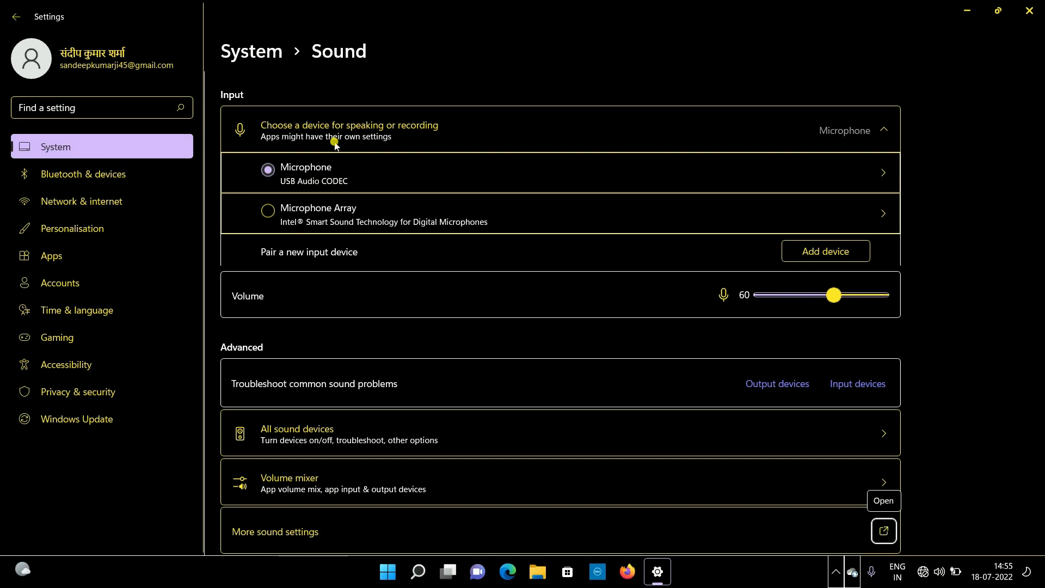
Step: Open More sound settings and go through the playback devices, ending on the USB Audio CODEC speakers
{"action": "key", "text": "Return"}
{"action": "key", "text": "Escape"}
{"action": "key", "text": "Return"}
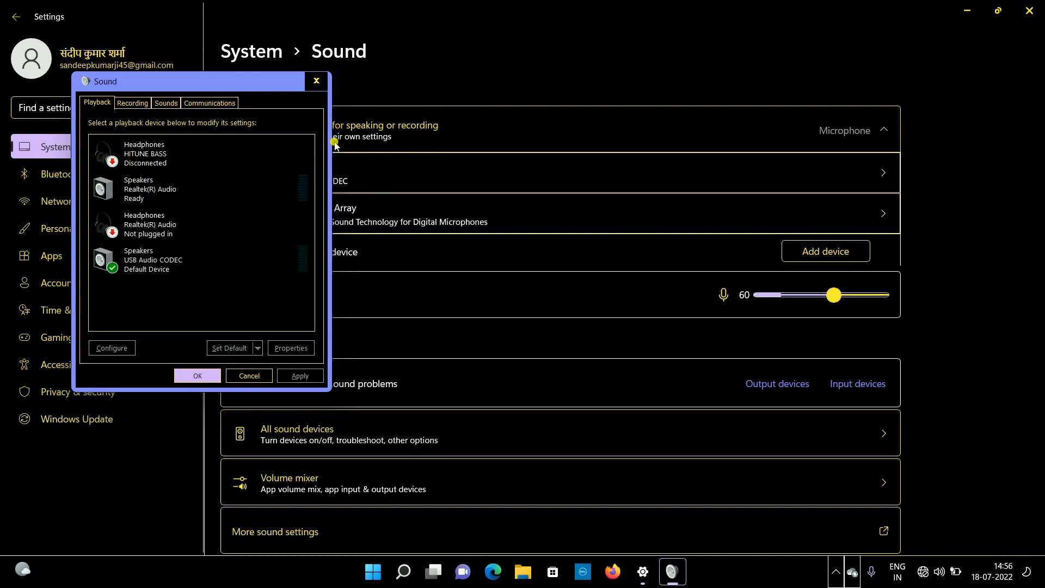
{"action": "key", "text": "Down"}
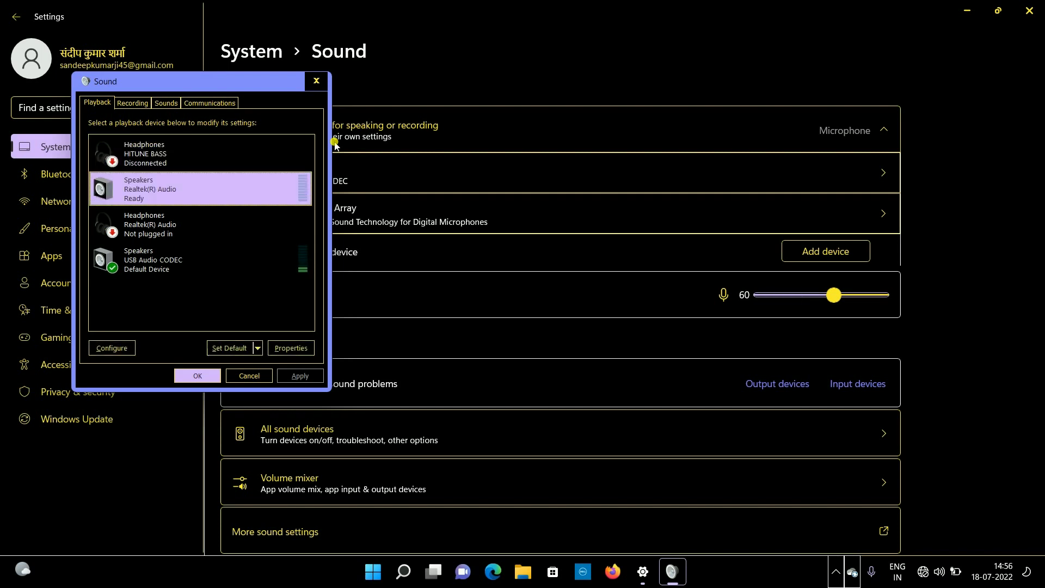
{"action": "key", "text": "Down"}
{"action": "key", "text": "Up"}
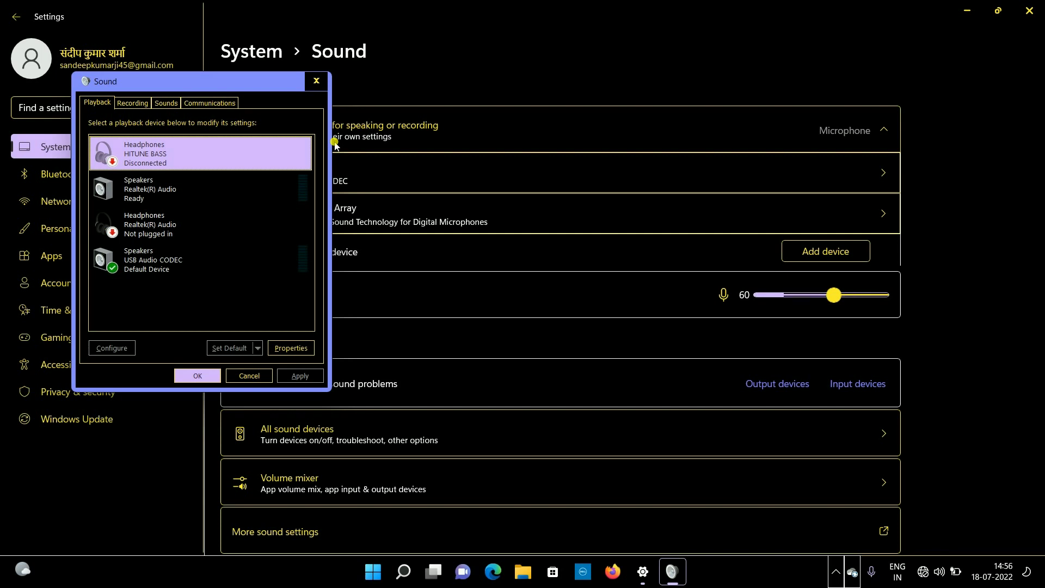
{"action": "key", "text": "Down"}
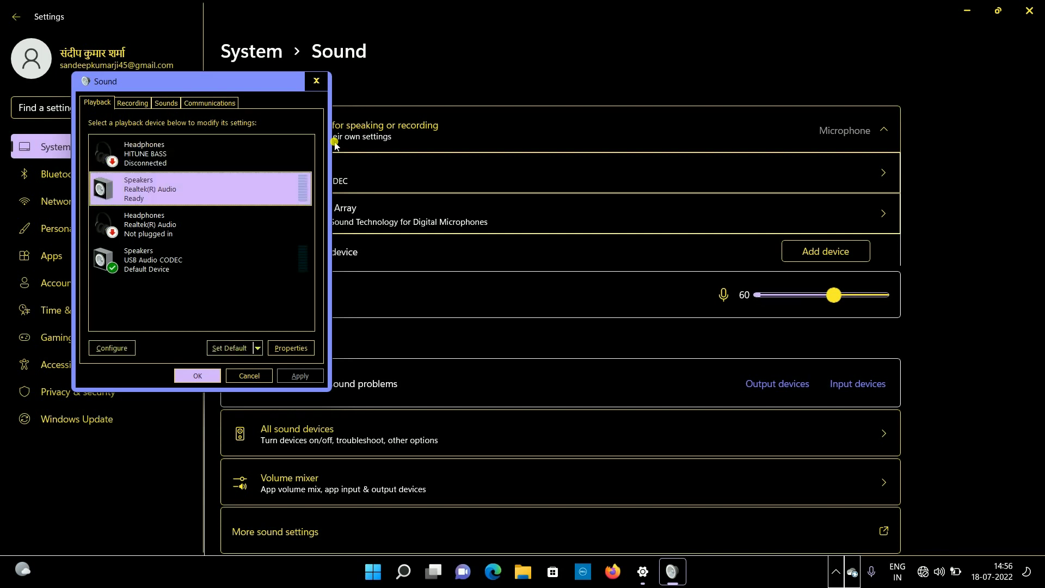
{"action": "key", "text": "Down"}
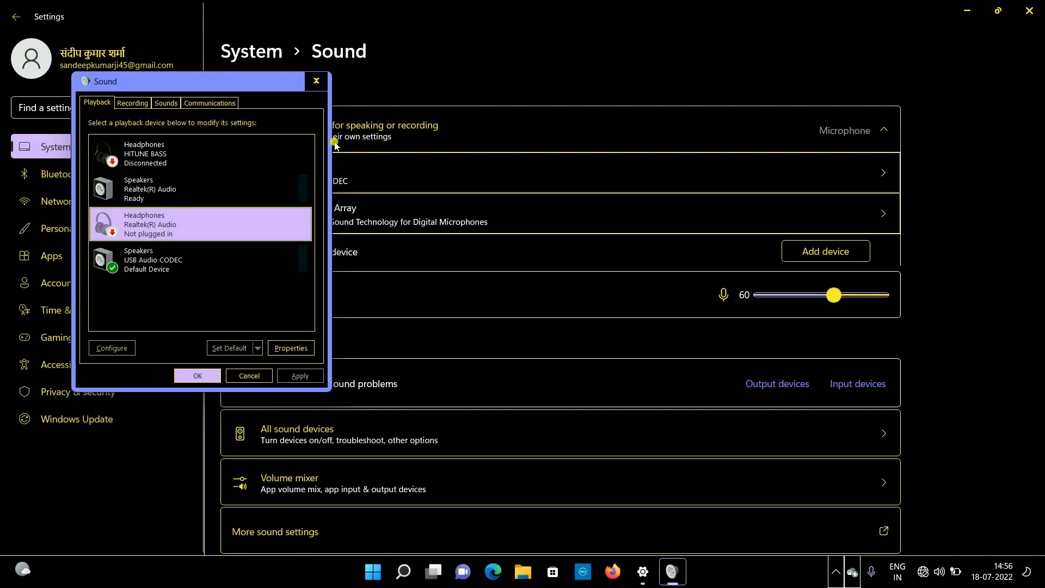
{"action": "key", "text": "Down"}
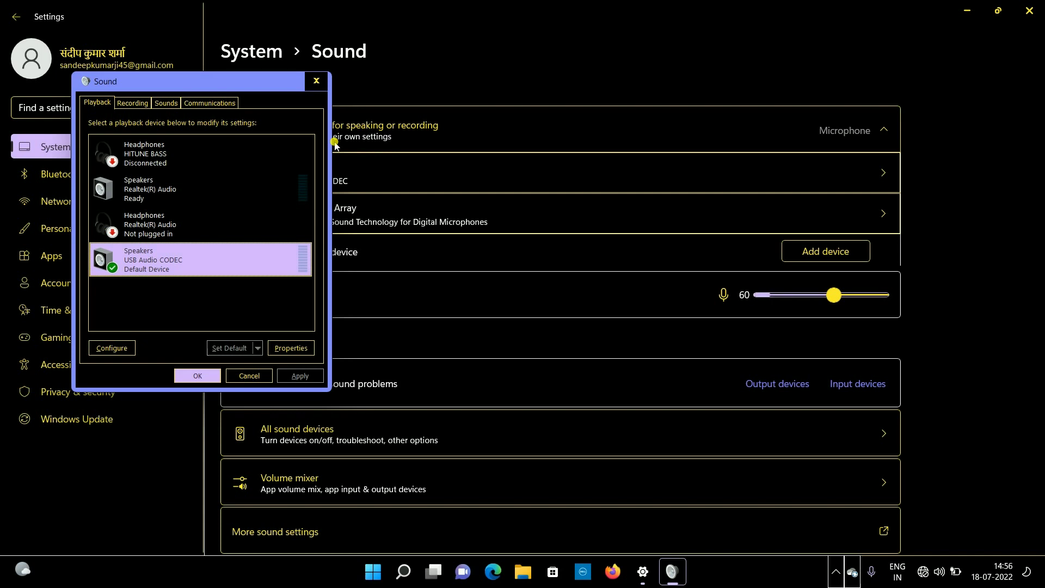
Step: Open the properties of the USB Audio CODEC speakers
{"action": "key", "text": "Tab"}
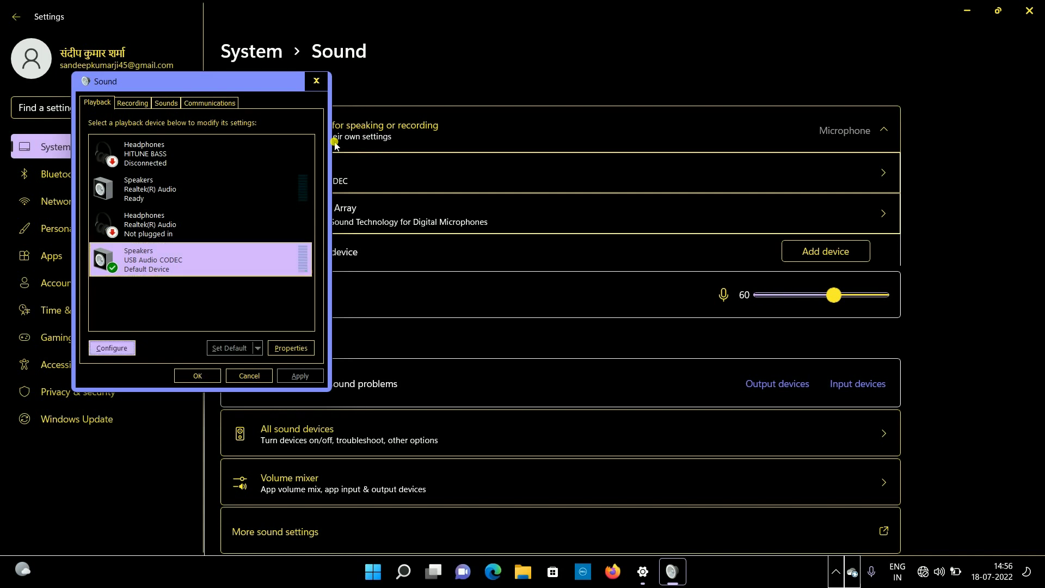
{"action": "key", "text": "Tab"}
{"action": "key", "text": "Tab"}
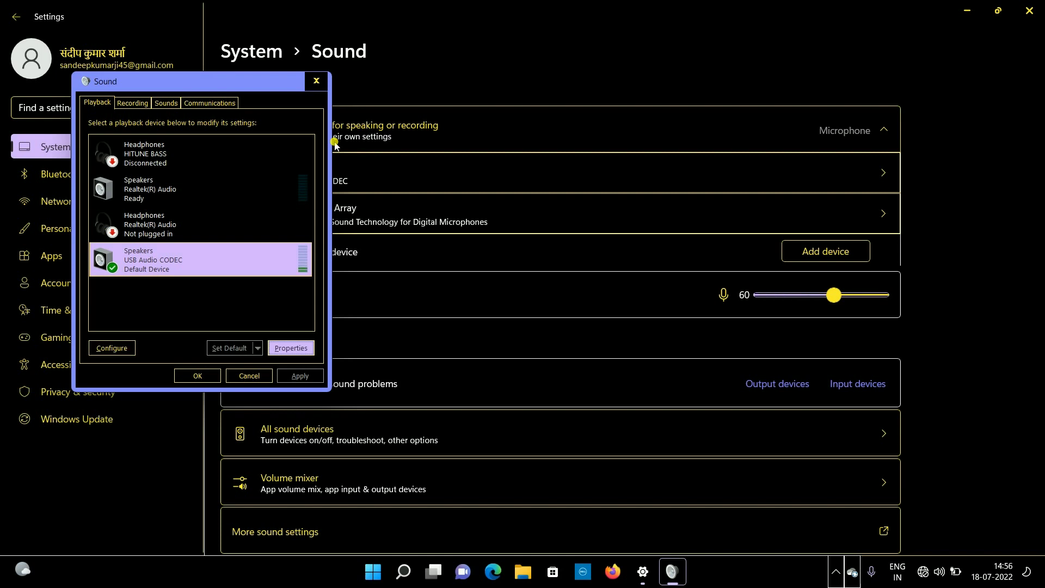
{"action": "key", "text": "Return"}
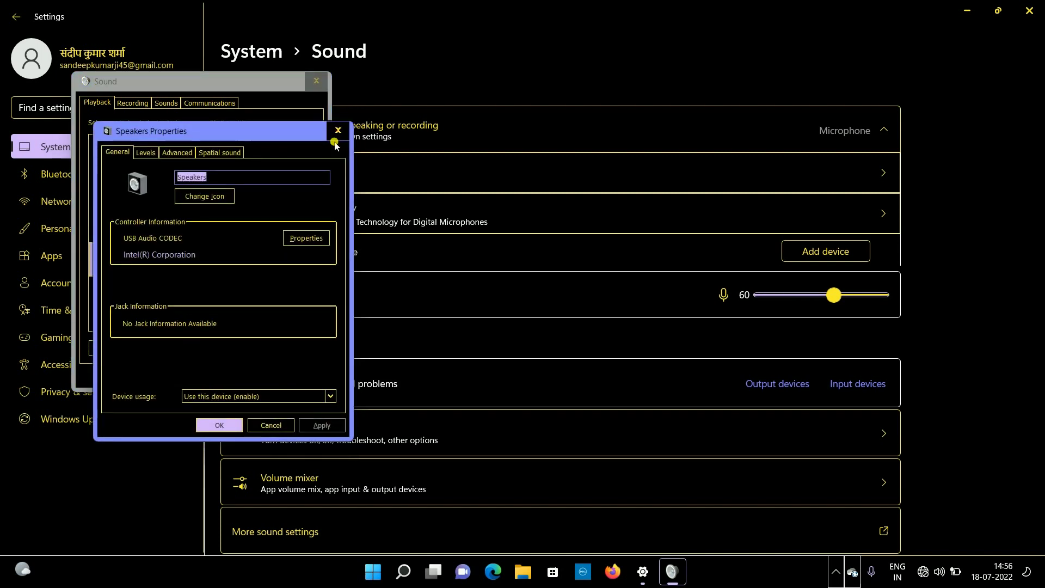
Step: Review the speakers' General properties: icon change, controller information and device usage
{"action": "key", "text": "Tab"}
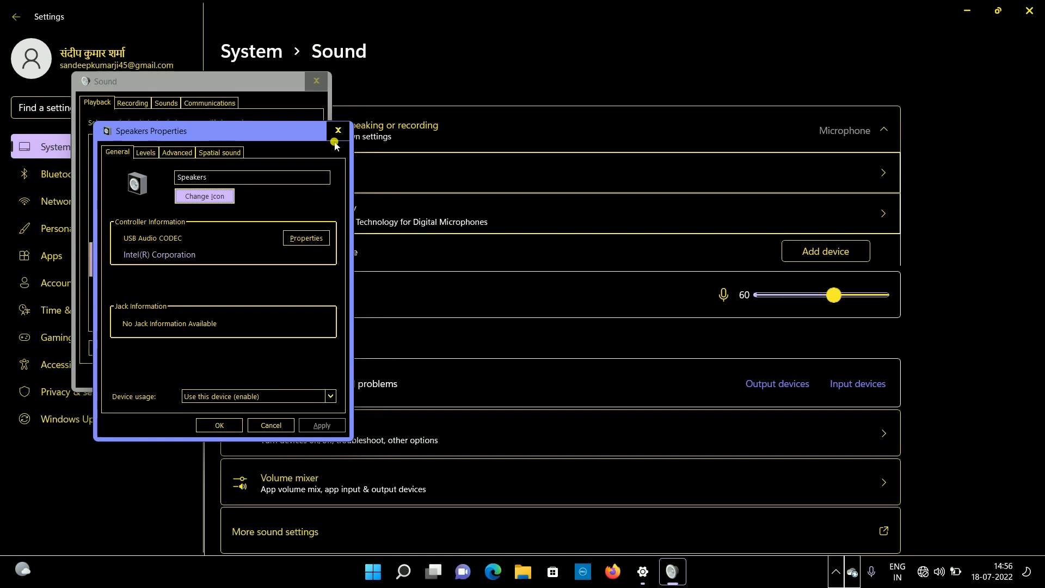
{"action": "key", "text": "Tab"}
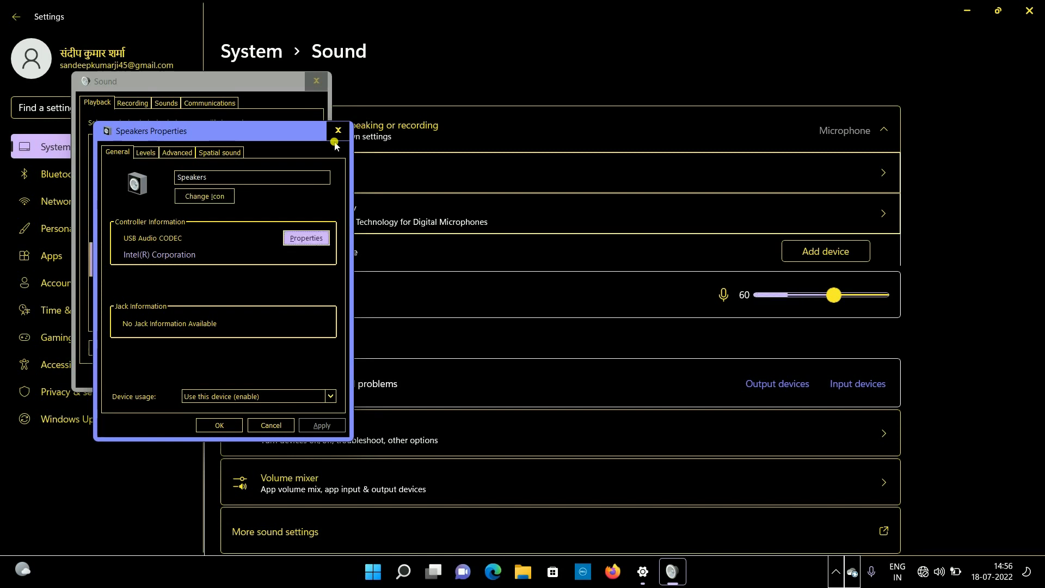
{"action": "key", "text": "Tab"}
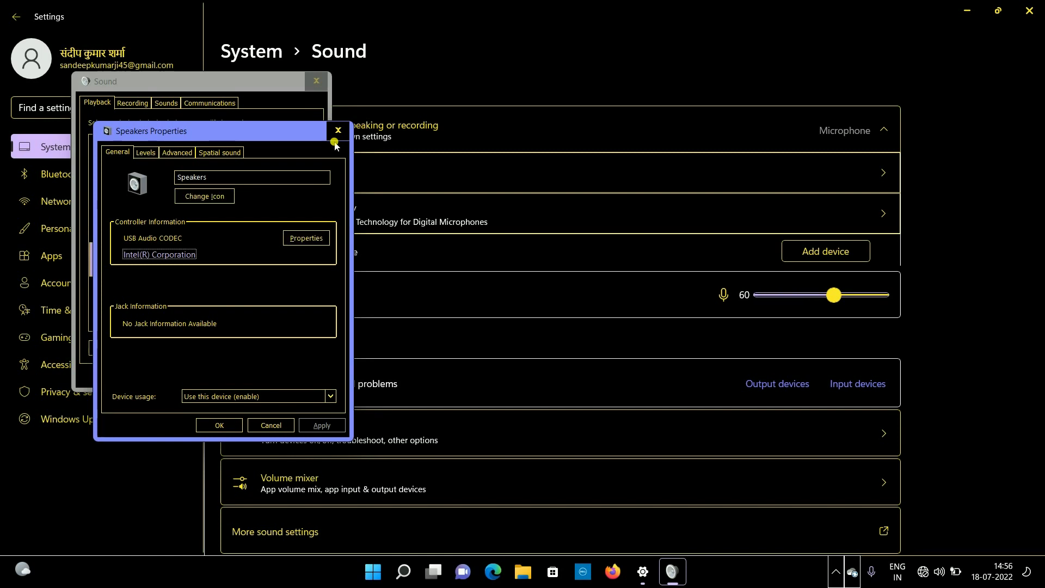
{"action": "key", "text": "Tab"}
{"action": "key", "text": "Tab"}
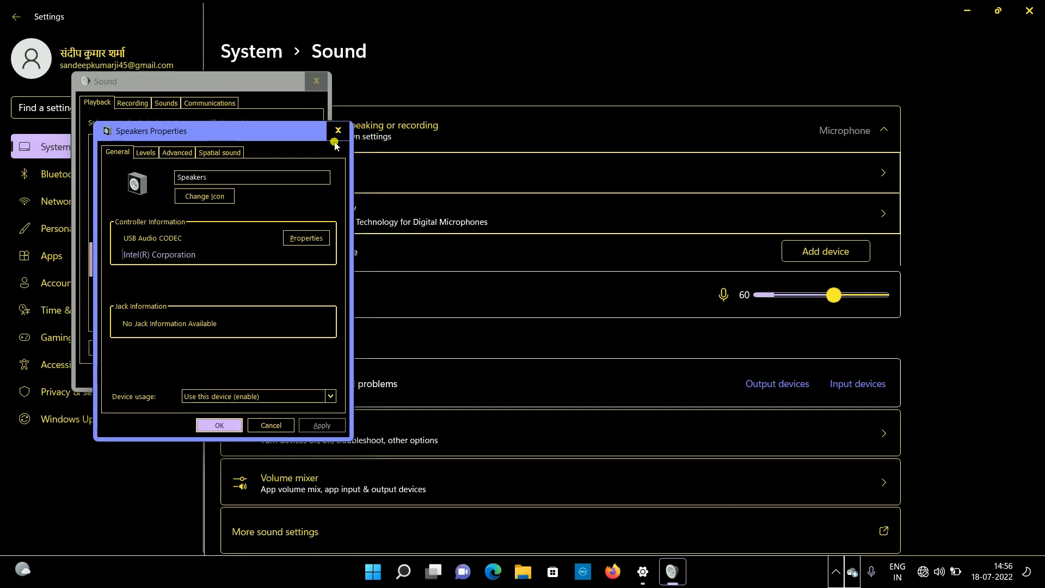
{"action": "key", "text": "Tab"}
{"action": "key", "text": "Tab"}
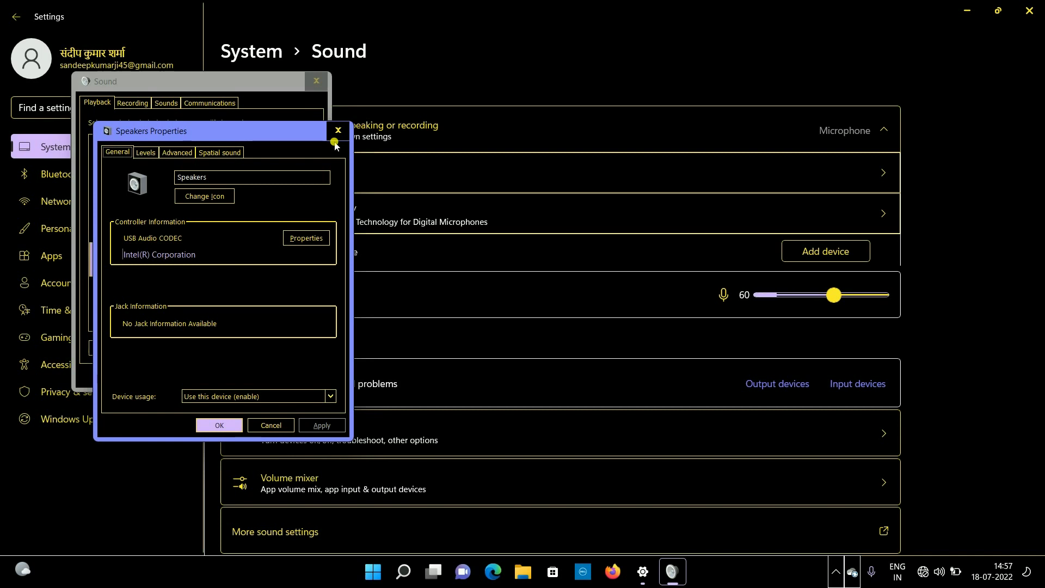
Step: Review the speakers' Levels properties: volume level, mute and Balance
{"action": "key", "text": "Right"}
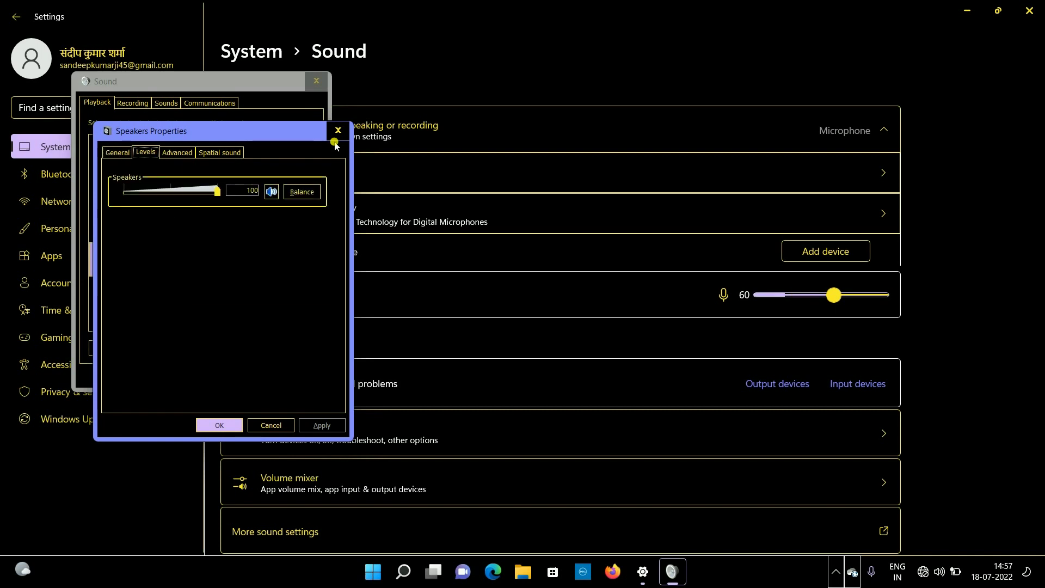
{"action": "key", "text": "Tab"}
{"action": "key", "text": "Tab"}
{"action": "key", "text": "Tab"}
{"action": "key", "text": "Tab"}
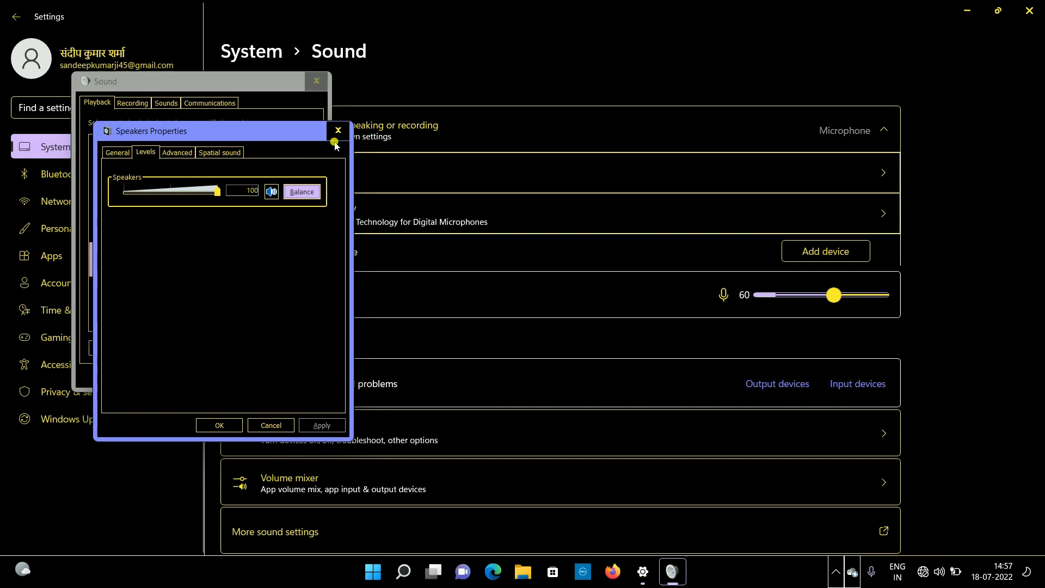
{"action": "key", "text": "Tab"}
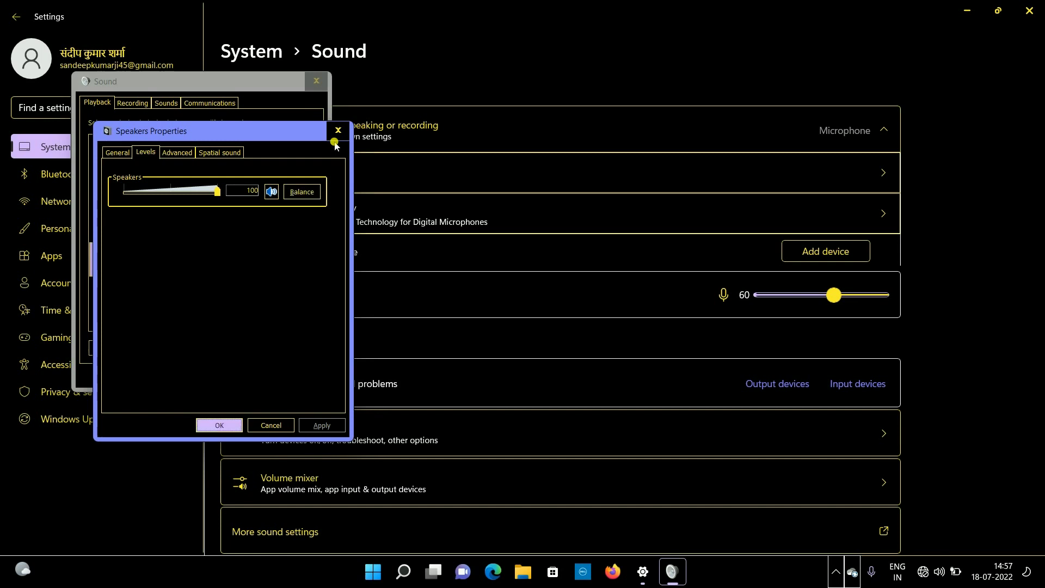
{"action": "key", "text": "Tab"}
{"action": "key", "text": "Tab"}
Step: Examine the default sample rate and bit depth in the speakers' Advanced properties and play the test sound
{"action": "key", "text": "Right"}
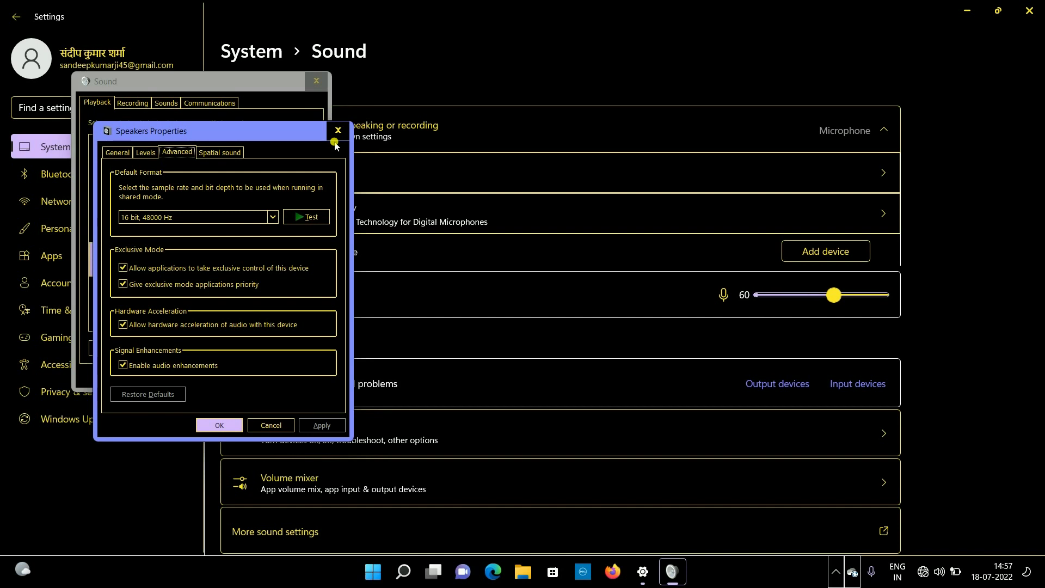
{"action": "key", "text": "Tab"}
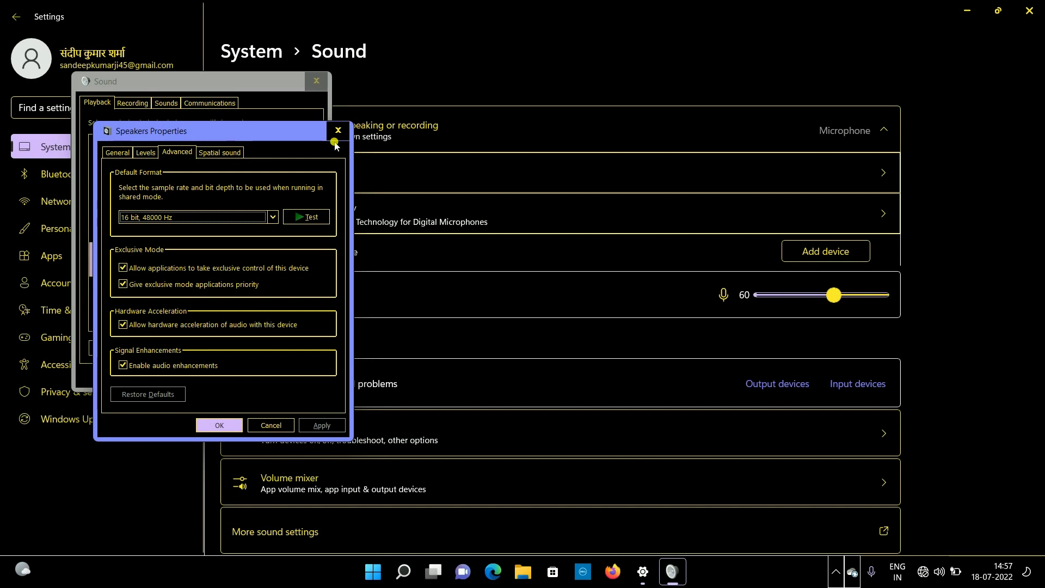
{"action": "key", "text": "Tab"}
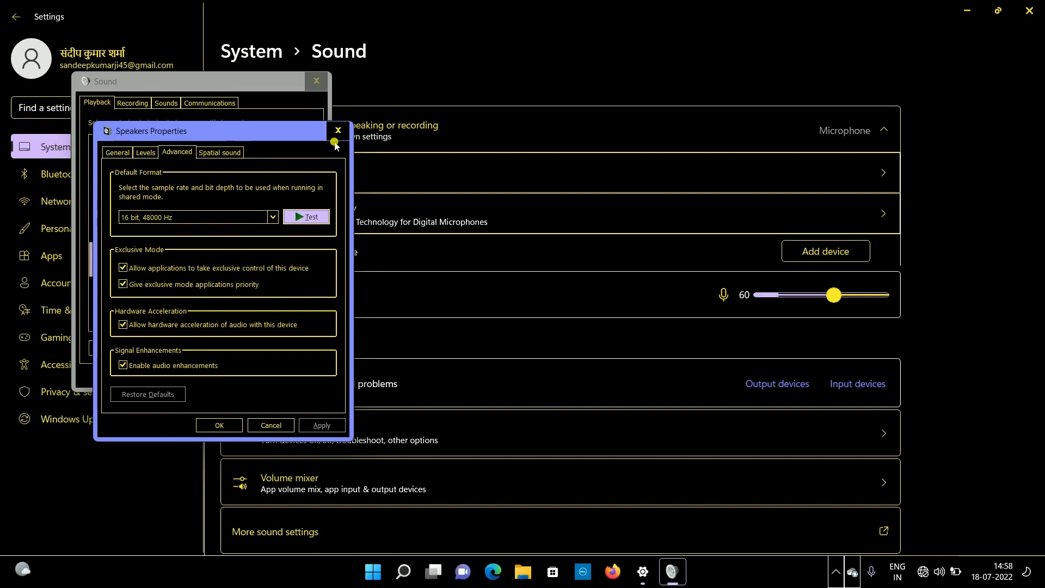
{"action": "key", "text": "space"}
Step: Review the two Exclusive Mode options and the hardware acceleration option for the speakers
{"action": "key", "text": "Tab"}
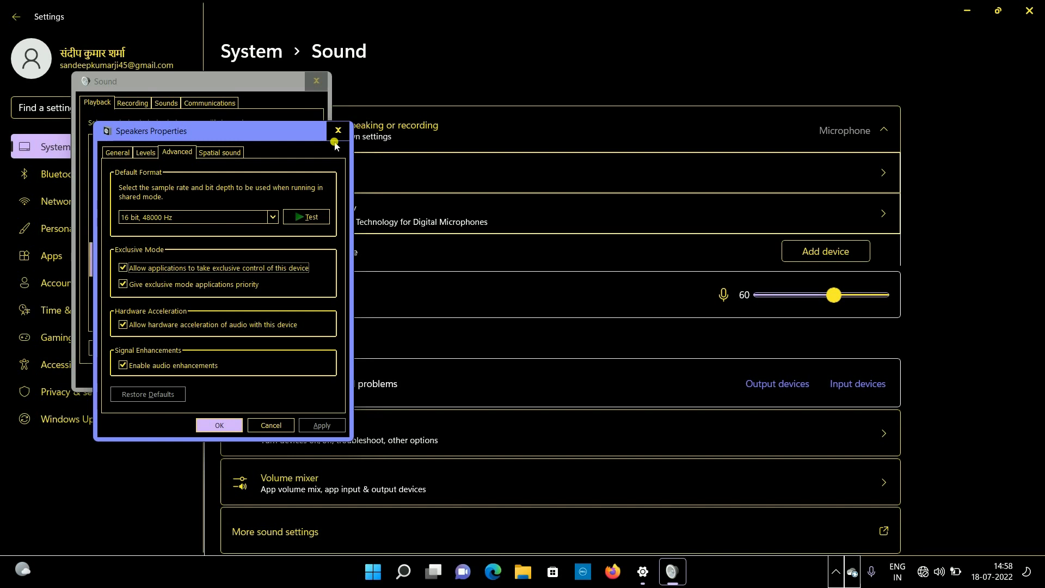
{"action": "key", "text": "Tab"}
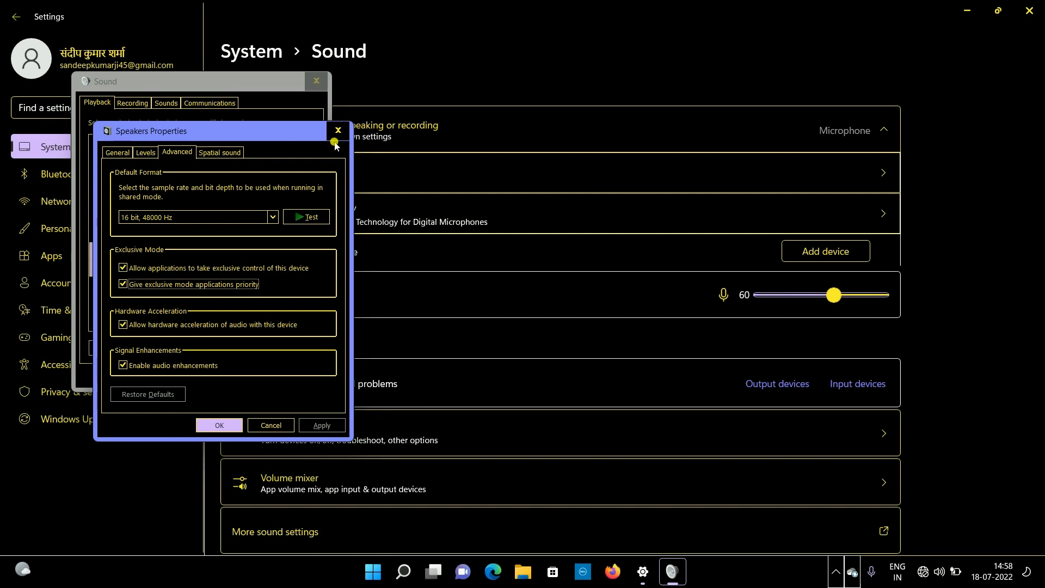
{"action": "key", "text": "Tab"}
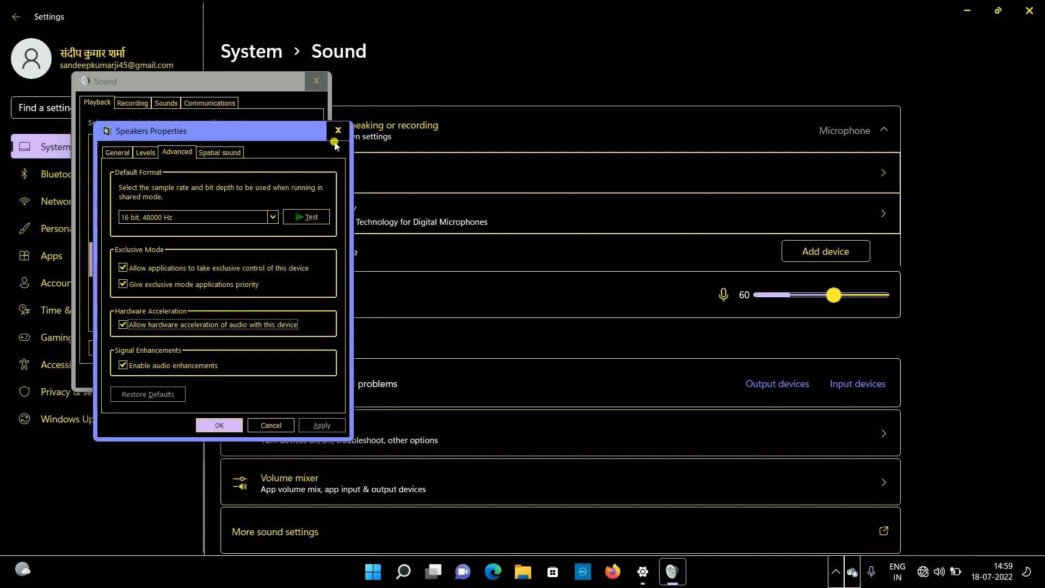
Step: Turn Enable audio enhancements off for the speakers and switch it back on
{"action": "key", "text": "Tab"}
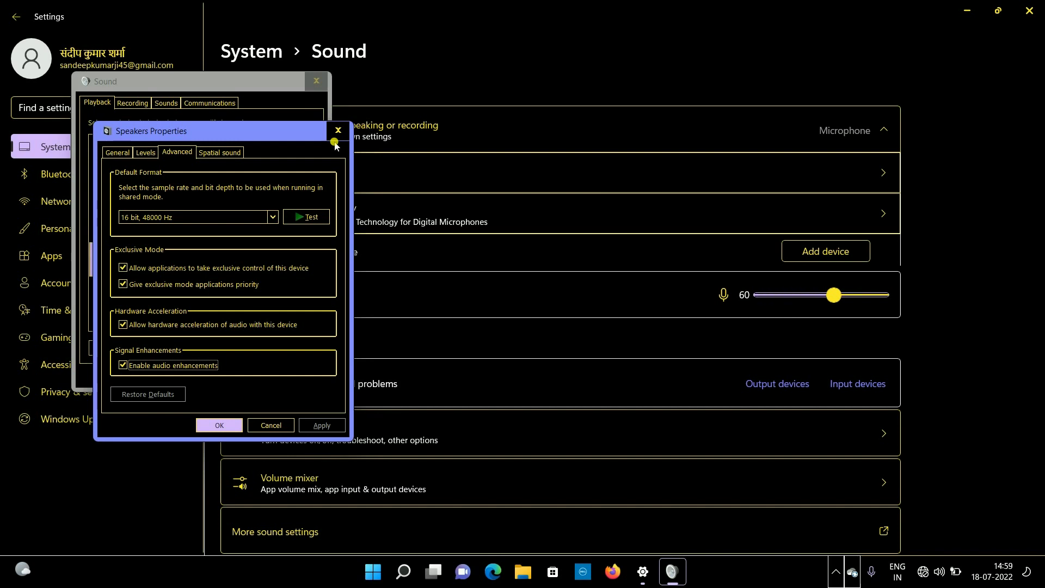
{"action": "key", "text": "space"}
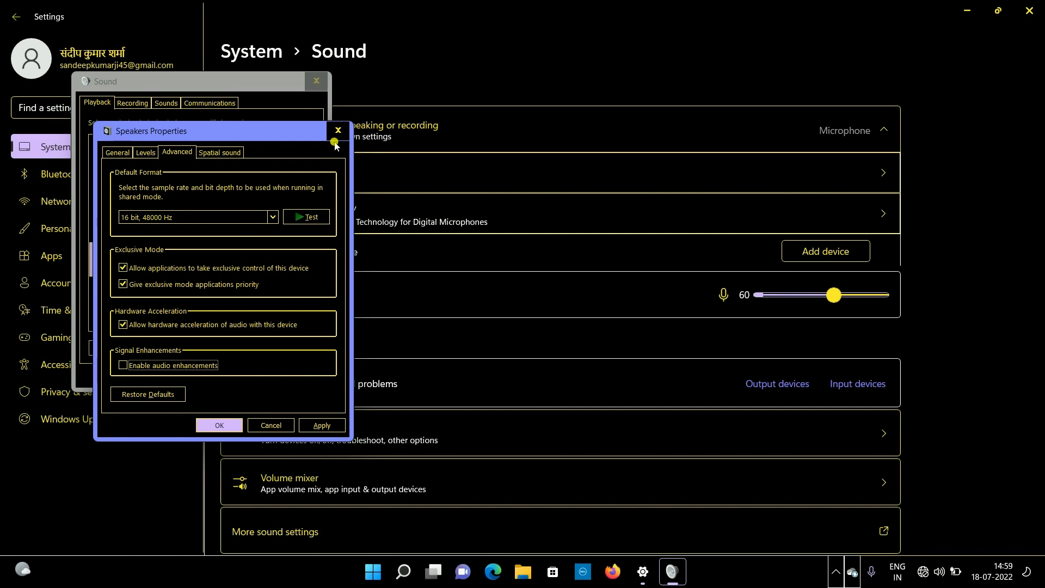
{"action": "key", "text": "space"}
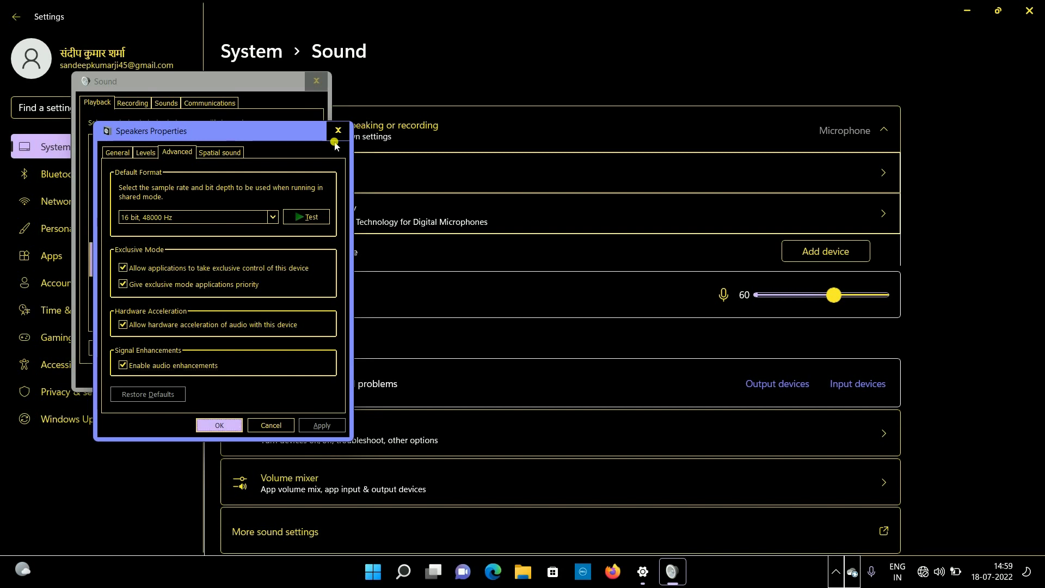
Step: Try Windows Sonic for Headphones as the speakers' spatial sound format, and set the format back to Off
{"action": "key", "text": "Tab"}
{"action": "key", "text": "Tab"}
{"action": "key", "text": "Right"}
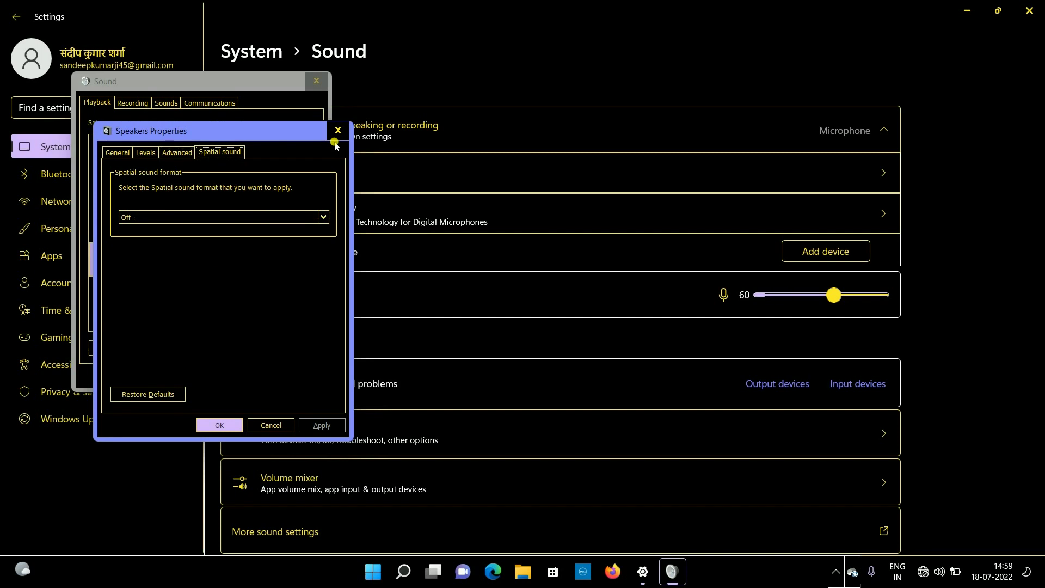
{"action": "key", "text": "Tab"}
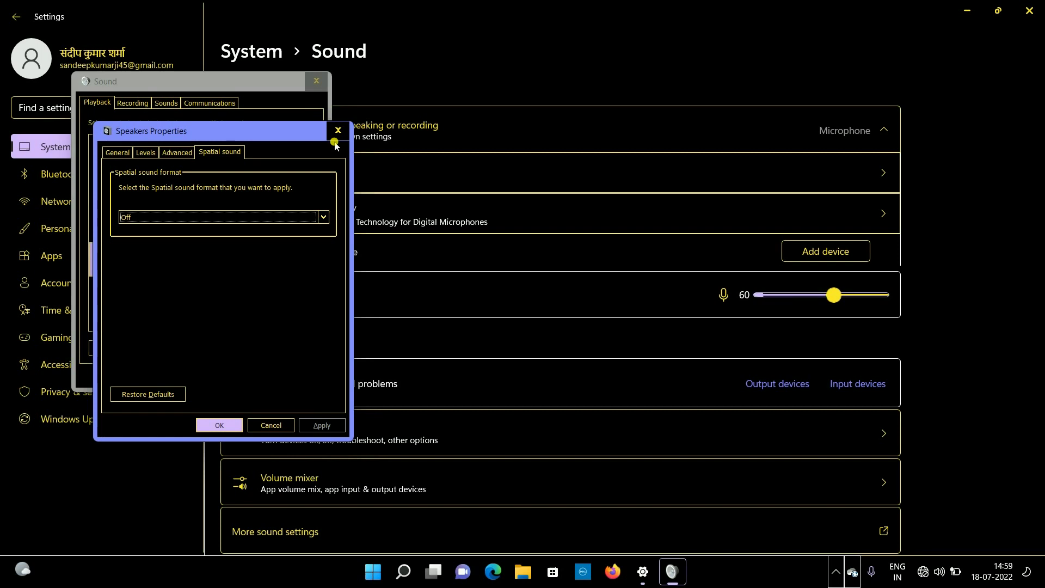
{"action": "key", "text": "Down"}
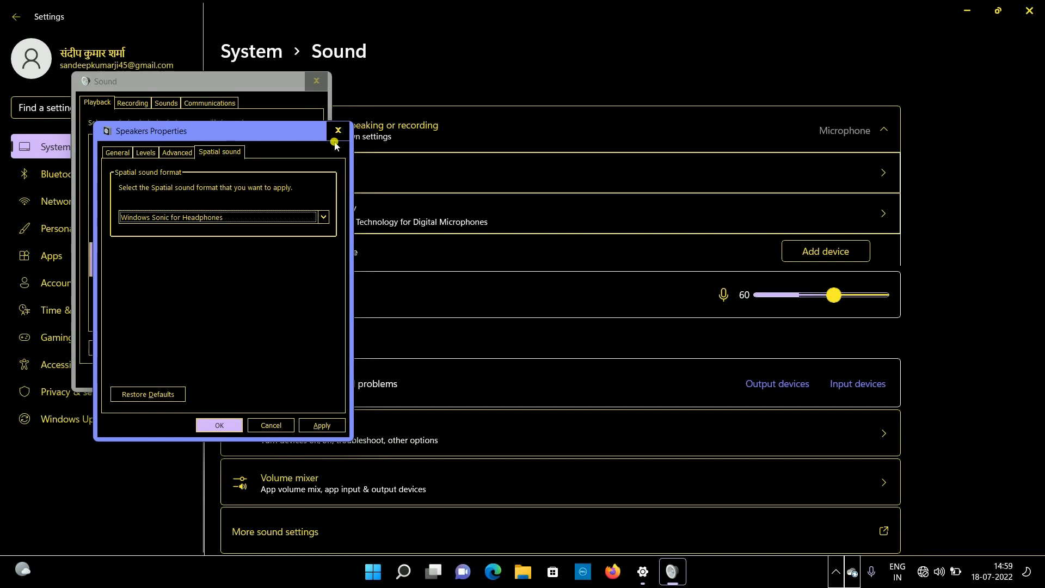
{"action": "key", "text": "Up"}
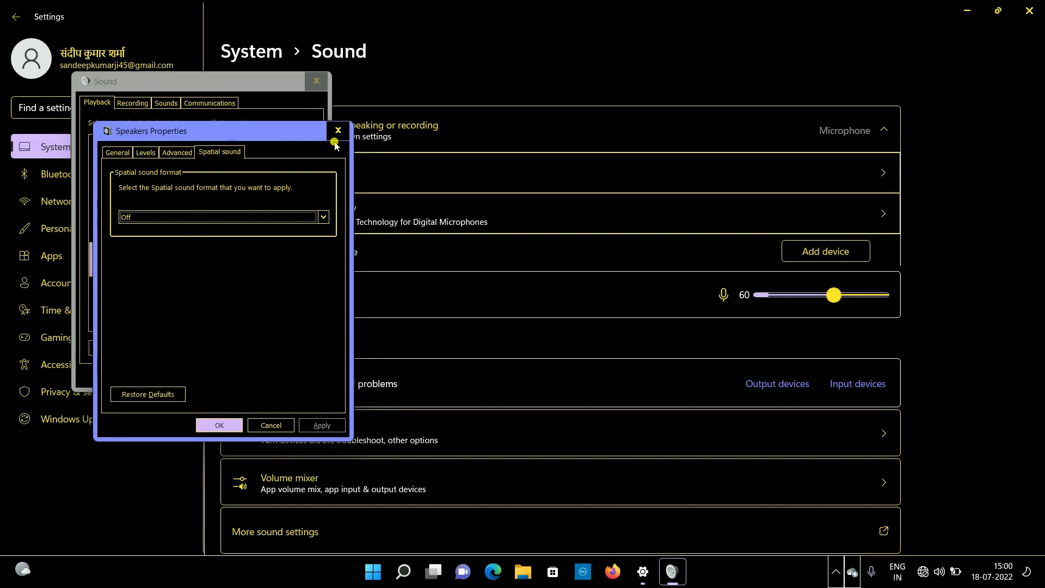
Step: Review the Restore Defaults option for spatial sound and close the speakers' properties without applying anything
{"action": "key", "text": "Tab"}
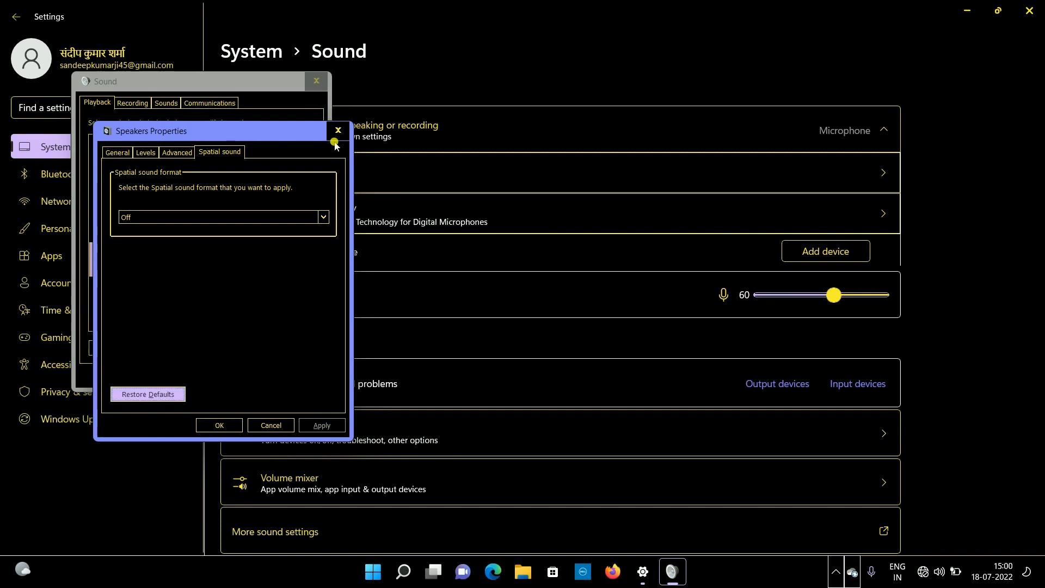
{"action": "key", "text": "Tab"}
{"action": "key", "text": "Tab"}
{"action": "key", "text": "Tab"}
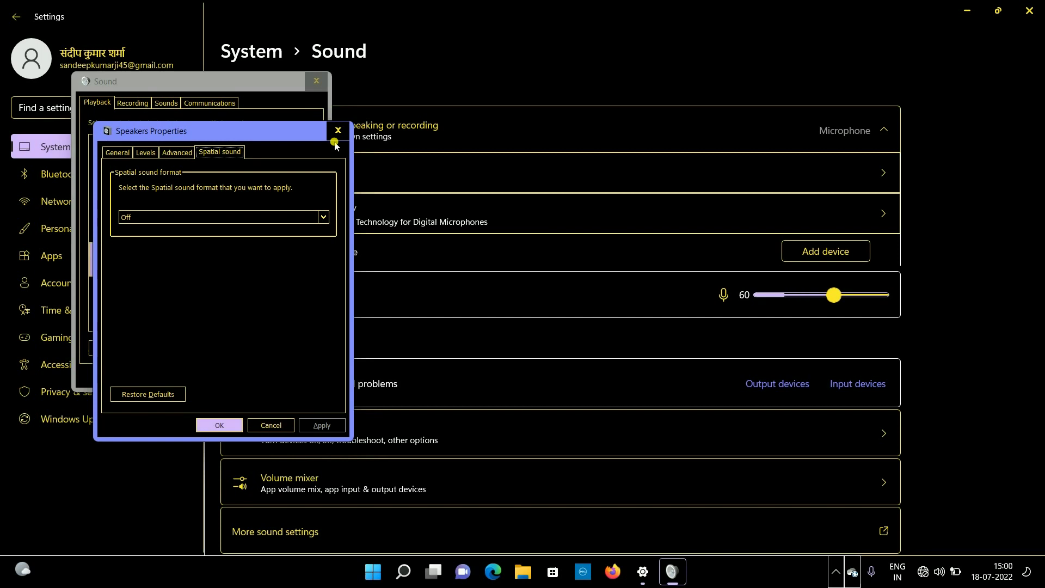
{"action": "key", "text": "Escape"}
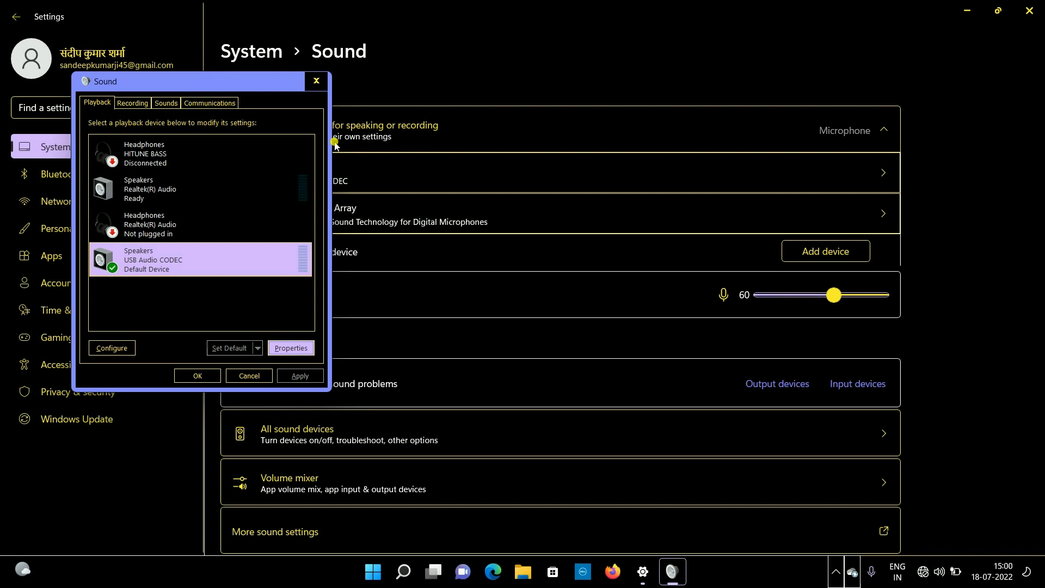
Step: Show the list of recording devices in the Sound dialog
{"action": "key", "text": "Tab"}
{"action": "key", "text": "Tab"}
{"action": "key", "text": "Tab"}
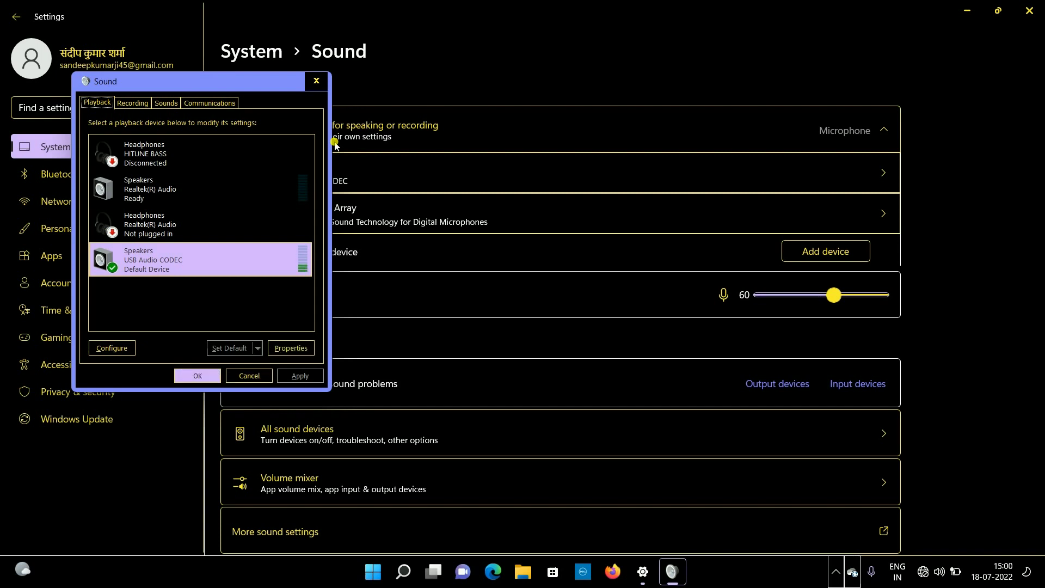
{"action": "key", "text": "Right"}
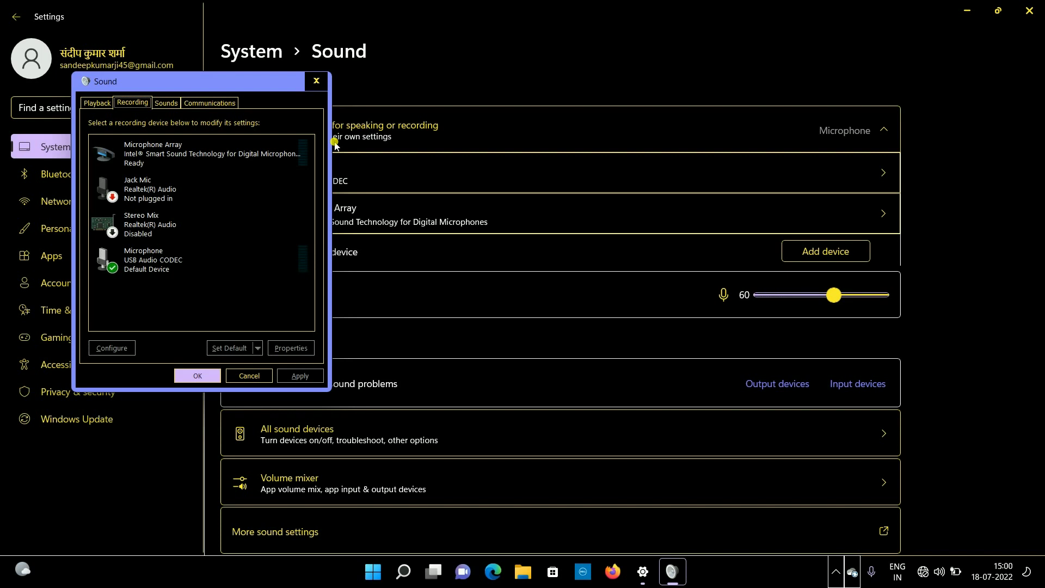
Step: Go through the Microphone Array, Jack Mic and Stereo Mix entries in the list of recording devices
{"action": "key", "text": "Tab"}
{"action": "key", "text": "Tab"}
{"action": "key", "text": "Tab"}
{"action": "key", "text": "Tab"}
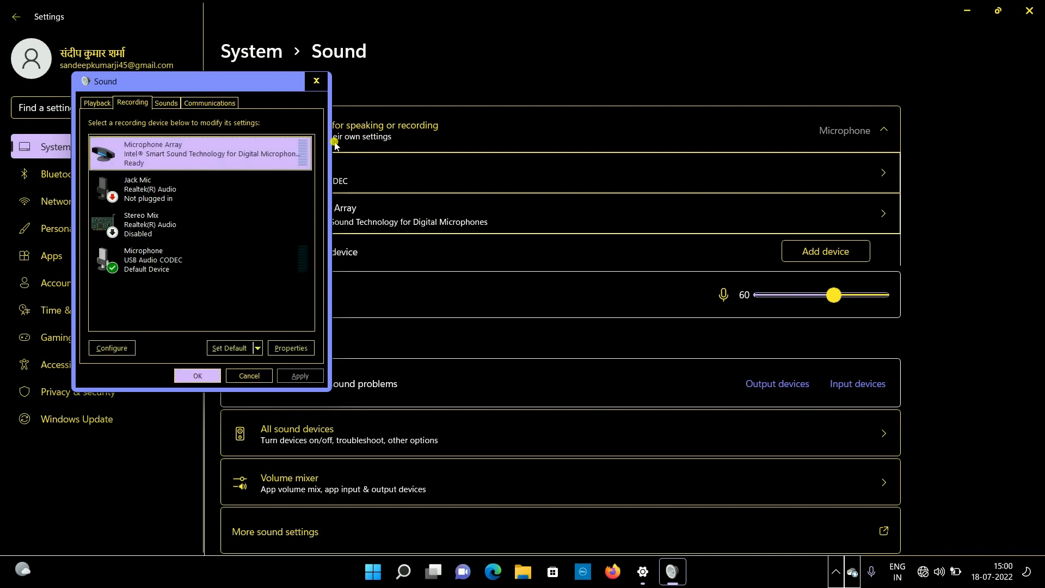
{"action": "key", "text": "Down"}
{"action": "key", "text": "Up"}
{"action": "key", "text": "Down"}
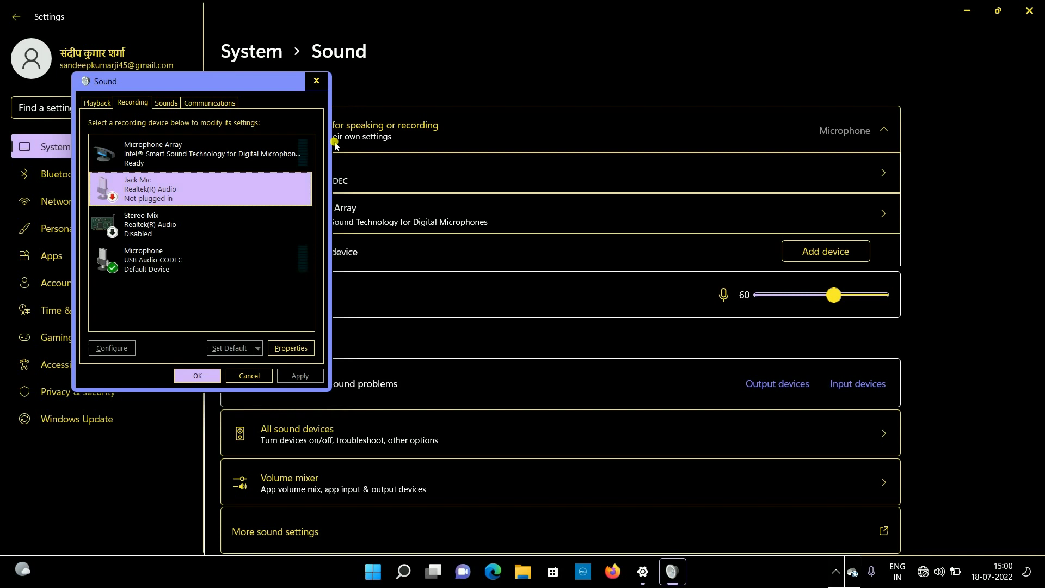
{"action": "key", "text": "Down"}
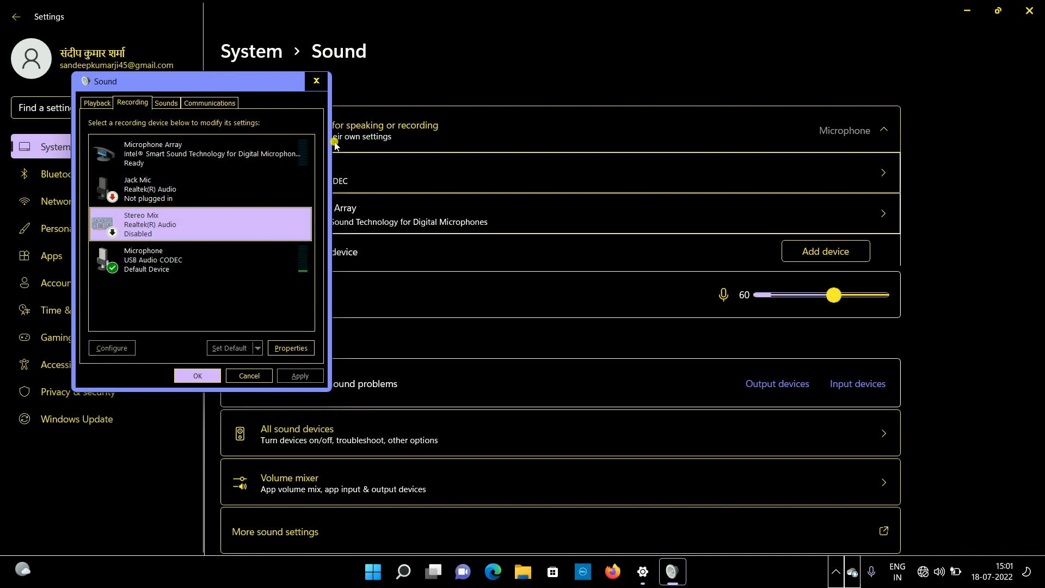
Step: Open the properties of the USB Audio CODEC microphone from the list of recording devices
{"action": "key", "text": "Down"}
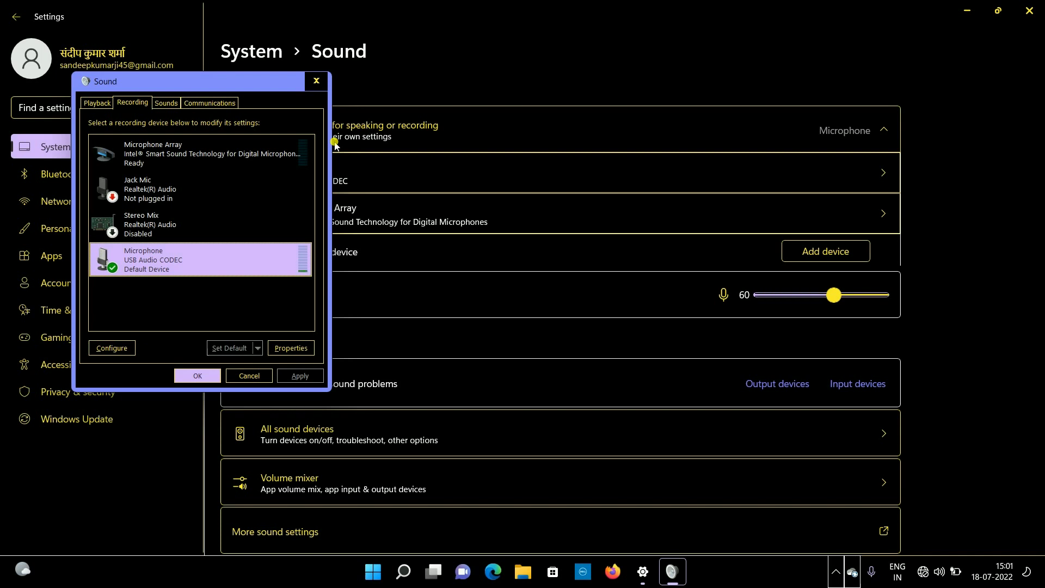
{"action": "key", "text": "Tab"}
{"action": "key", "text": "Tab"}
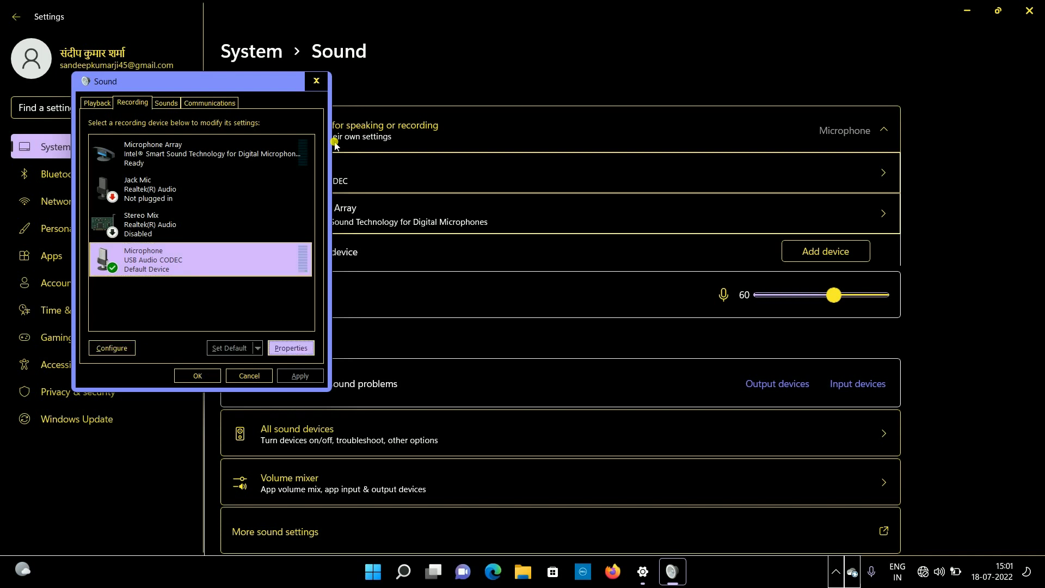
{"action": "key", "text": "Return"}
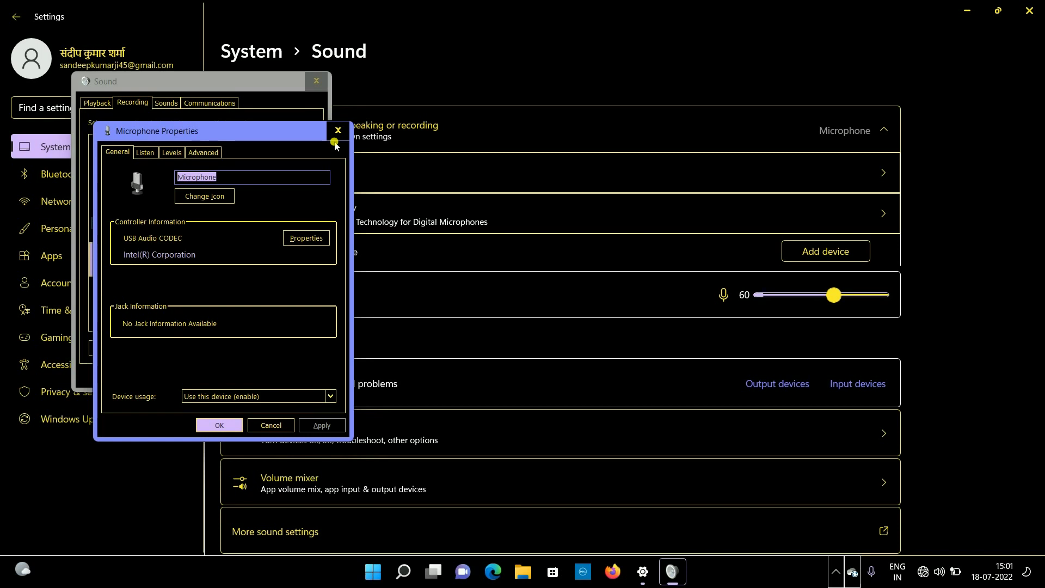
Step: Review the microphone's General properties, including its name, icon, controller information and device usage
{"action": "key", "text": "End"}
{"action": "key", "text": "Tab"}
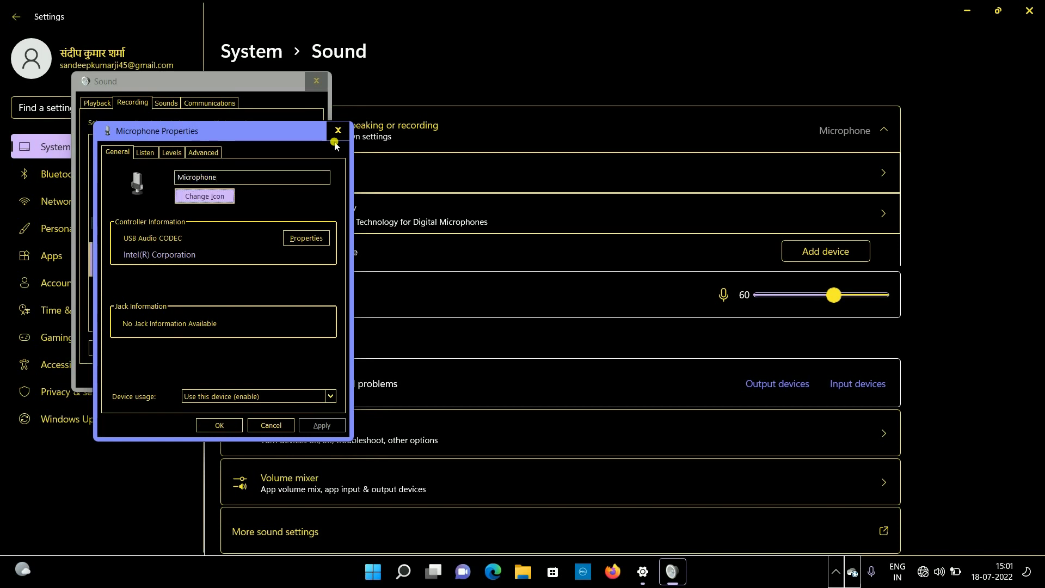
{"action": "key", "text": "Tab"}
{"action": "key", "text": "Tab"}
{"action": "key", "text": "Tab"}
{"action": "key", "text": "Tab"}
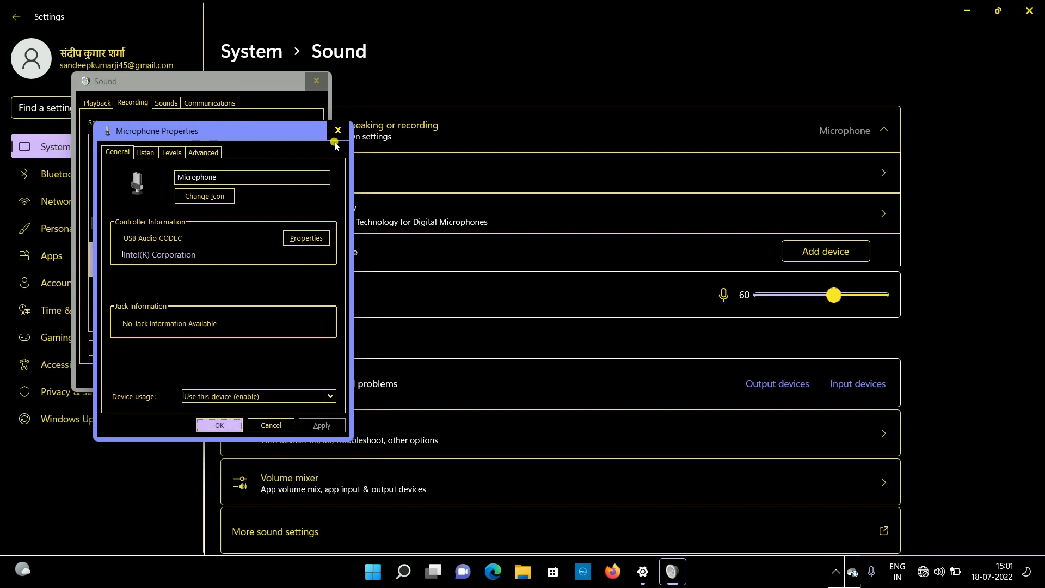
{"action": "key", "text": "Tab"}
{"action": "key", "text": "Tab"}
Step: In the microphone's Listen settings, try Speakers (Realtek(R) Audio) for playback and set it back to Default Playback Device
{"action": "key", "text": "Right"}
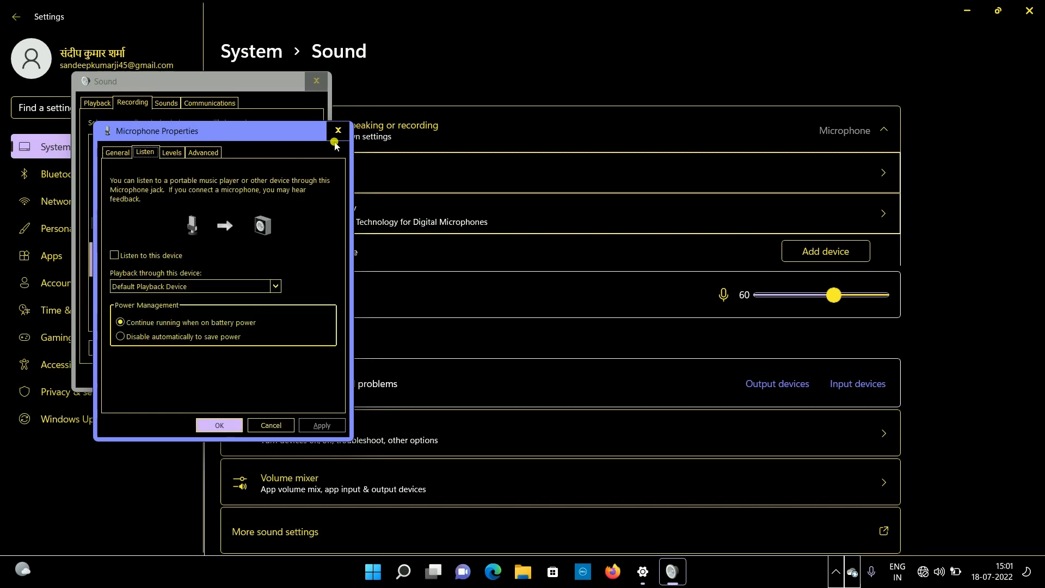
{"action": "key", "text": "Tab"}
{"action": "key", "text": "Tab"}
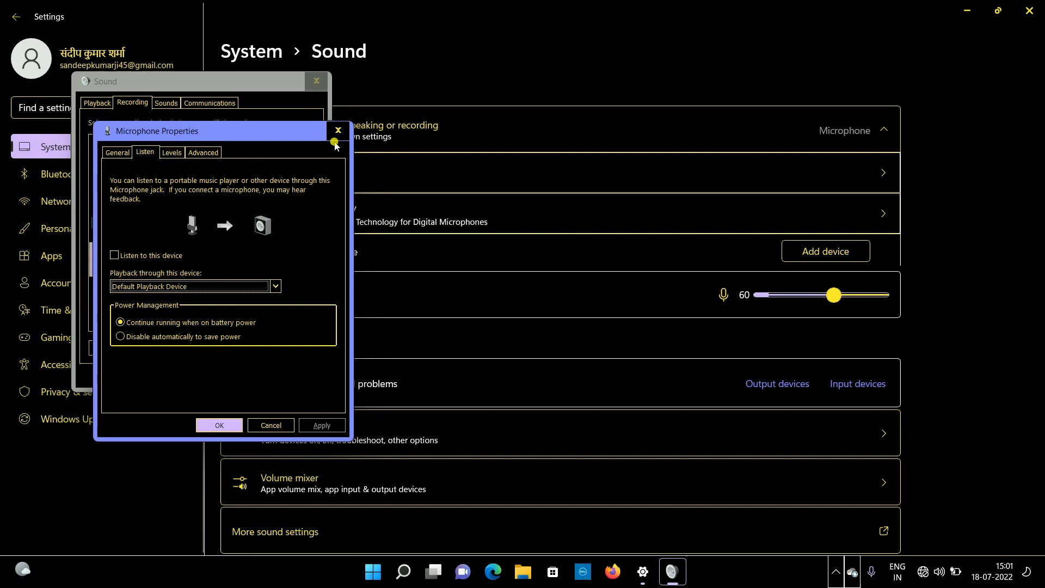
{"action": "key", "text": "Down"}
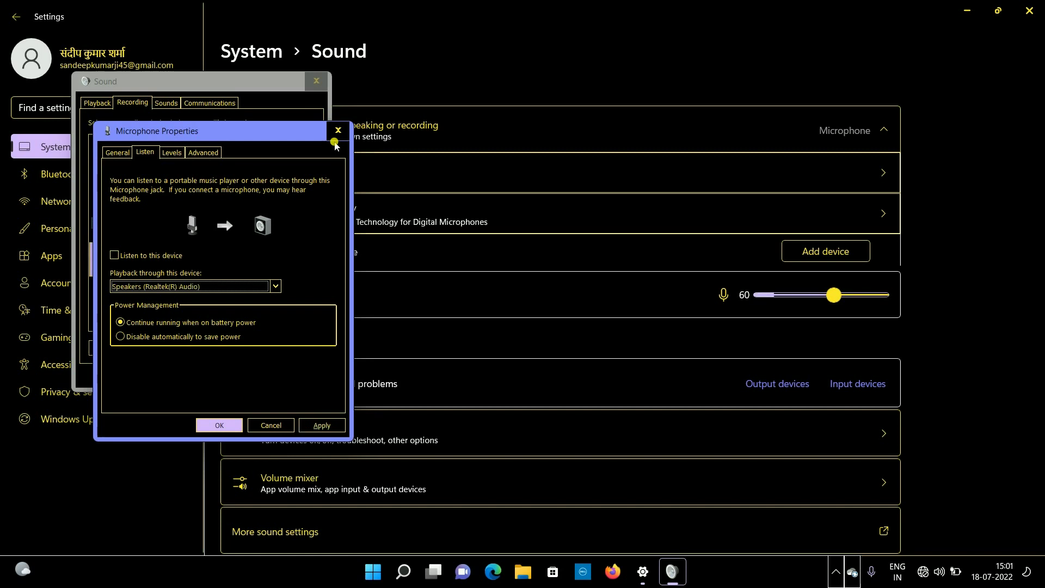
{"action": "key", "text": "Down"}
{"action": "key", "text": "Up"}
{"action": "key", "text": "Up"}
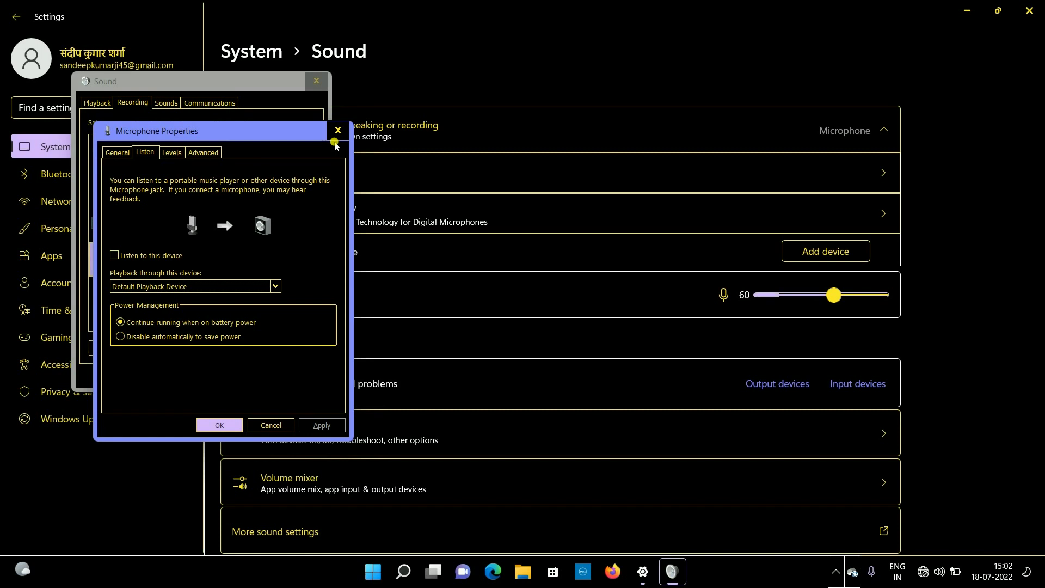
Step: Review the Power Management options in the microphone's Listen settings
{"action": "key", "text": "Tab"}
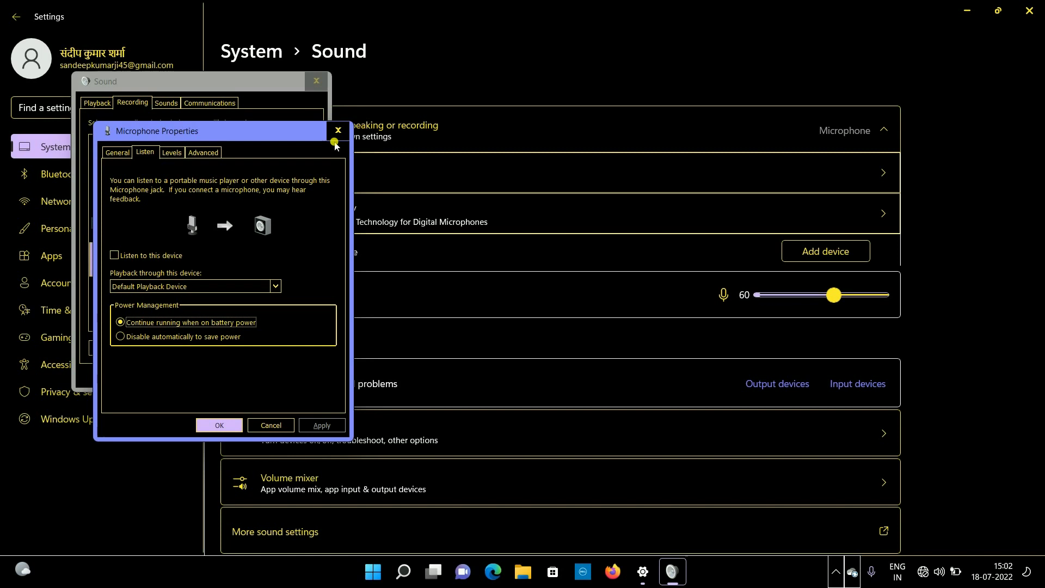
{"action": "key", "text": "Tab"}
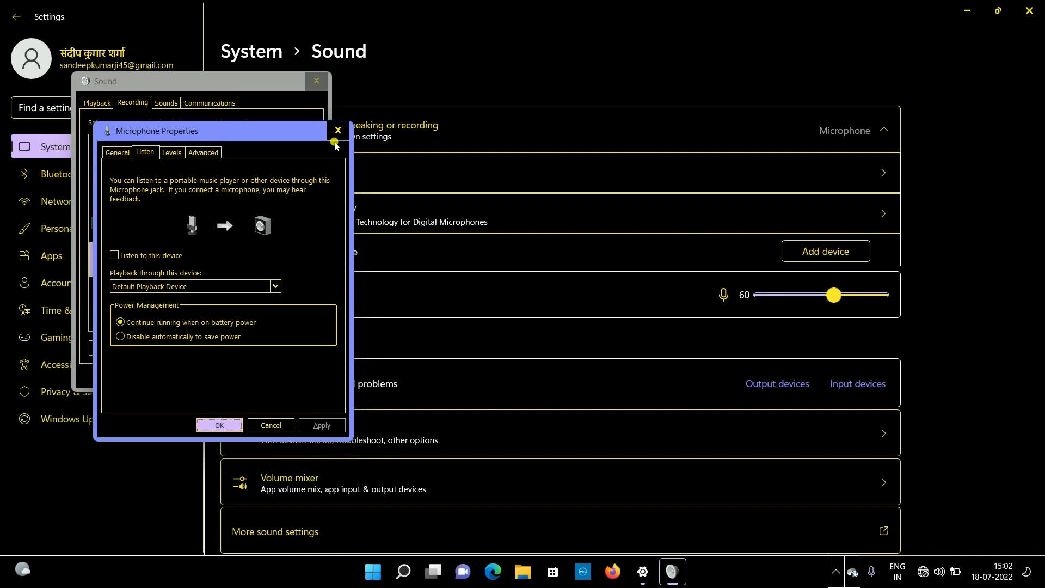
{"action": "key", "text": "Tab"}
{"action": "key", "text": "Tab"}
Step: Show the microphone's Levels settings and review the volume slider and mute control
{"action": "key", "text": "Right"}
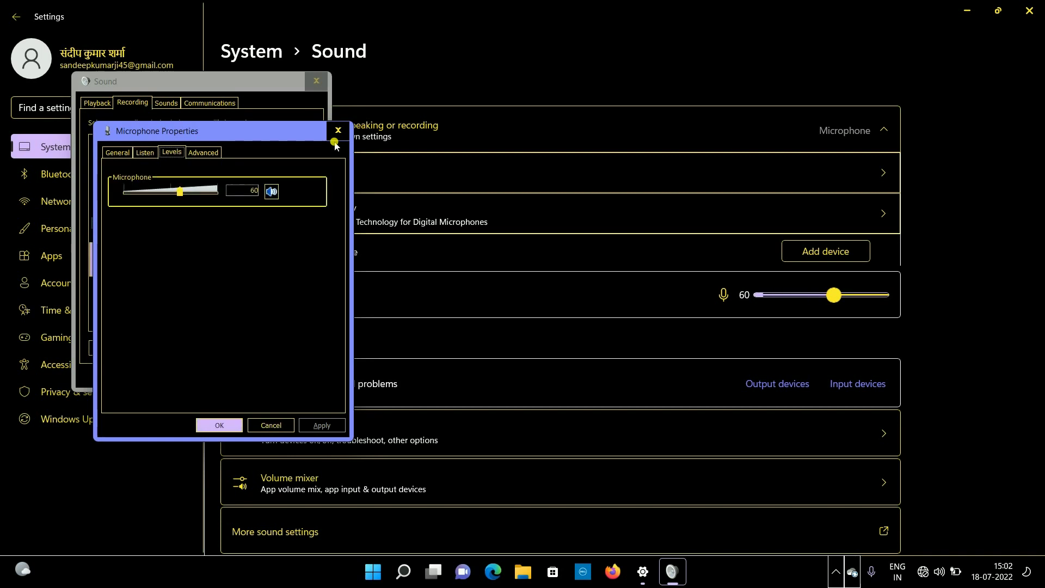
{"action": "key", "text": "Tab"}
{"action": "key", "text": "Tab"}
{"action": "key", "text": "Tab"}
{"action": "key", "text": "Tab"}
{"action": "key", "text": "Tab"}
Step: Show the microphone's Advanced settings and review the default format, exclusive mode, audio enhancements and Restore Defaults options
{"action": "key", "text": "Right"}
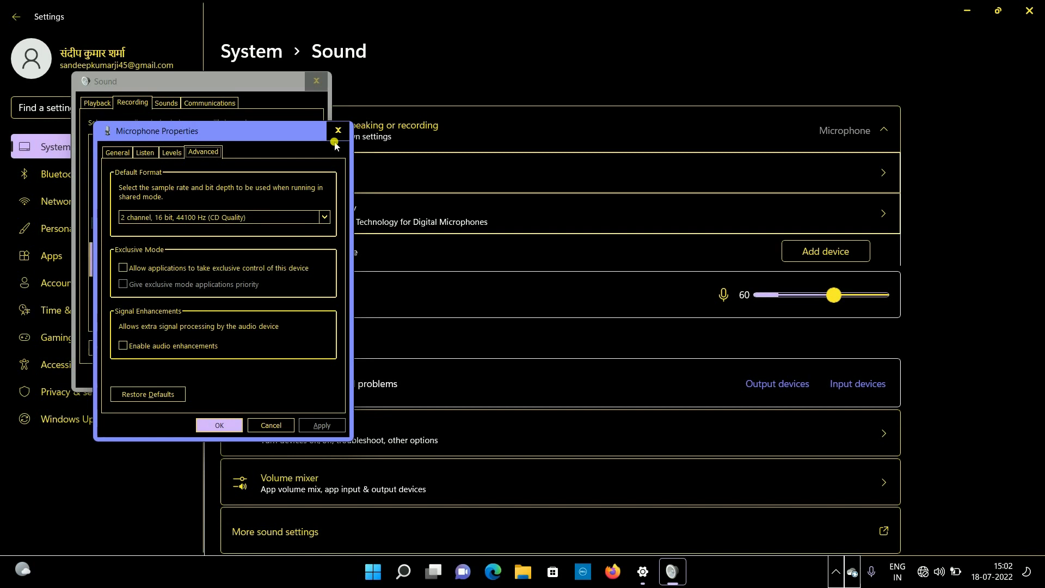
{"action": "key", "text": "Tab"}
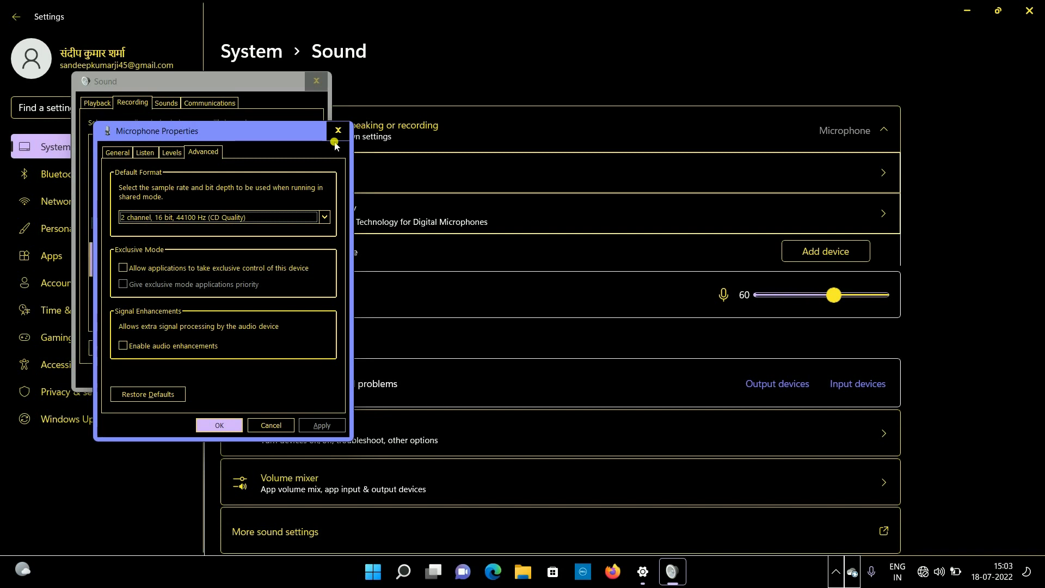
{"action": "key", "text": "Down"}
{"action": "key", "text": "Up"}
{"action": "key", "text": "Tab"}
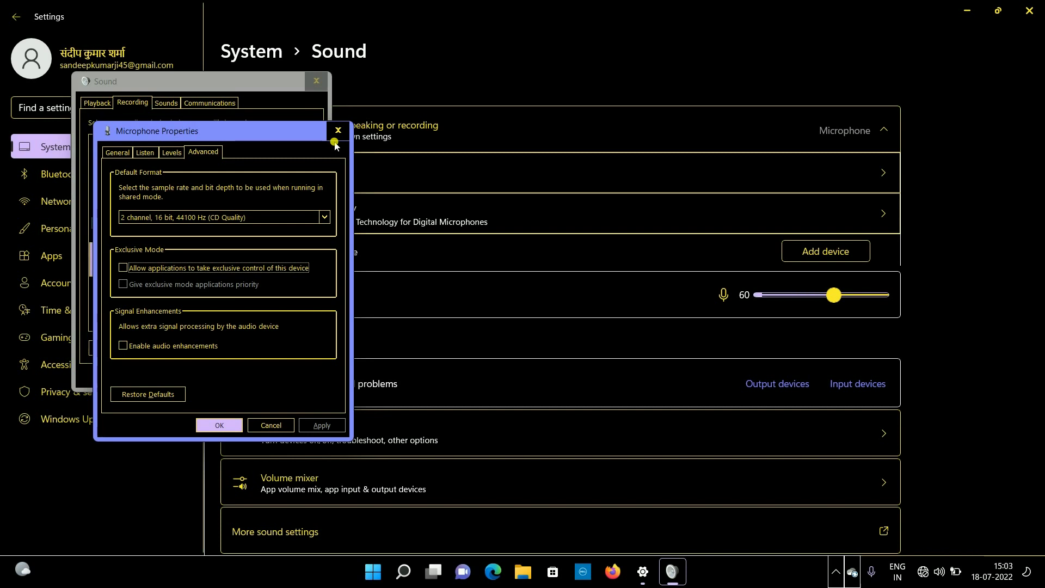
{"action": "key", "text": "Tab"}
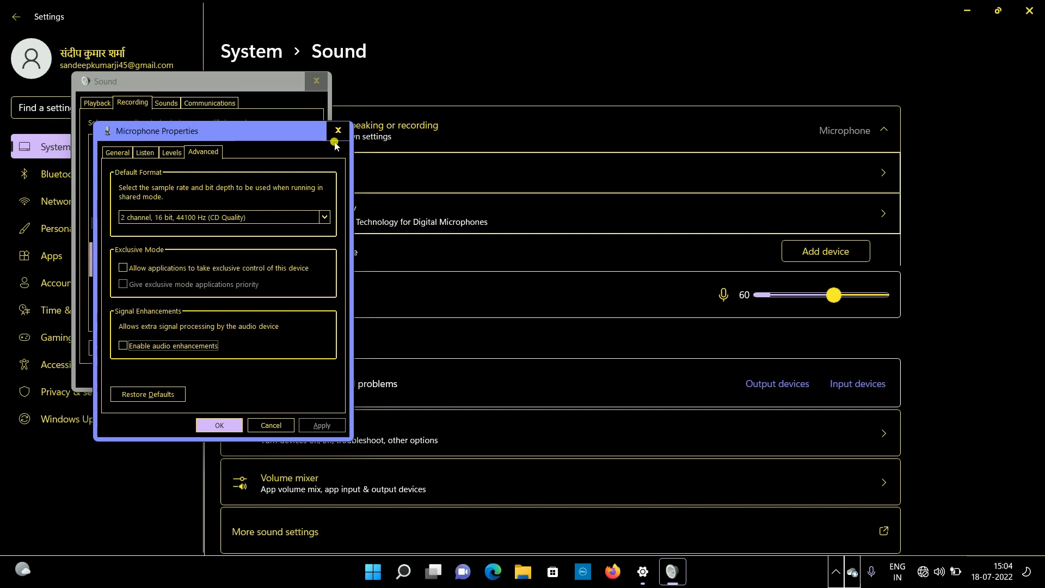
{"action": "key", "text": "Tab"}
{"action": "key", "text": "Tab"}
{"action": "key", "text": "Tab"}
{"action": "key", "text": "Tab"}
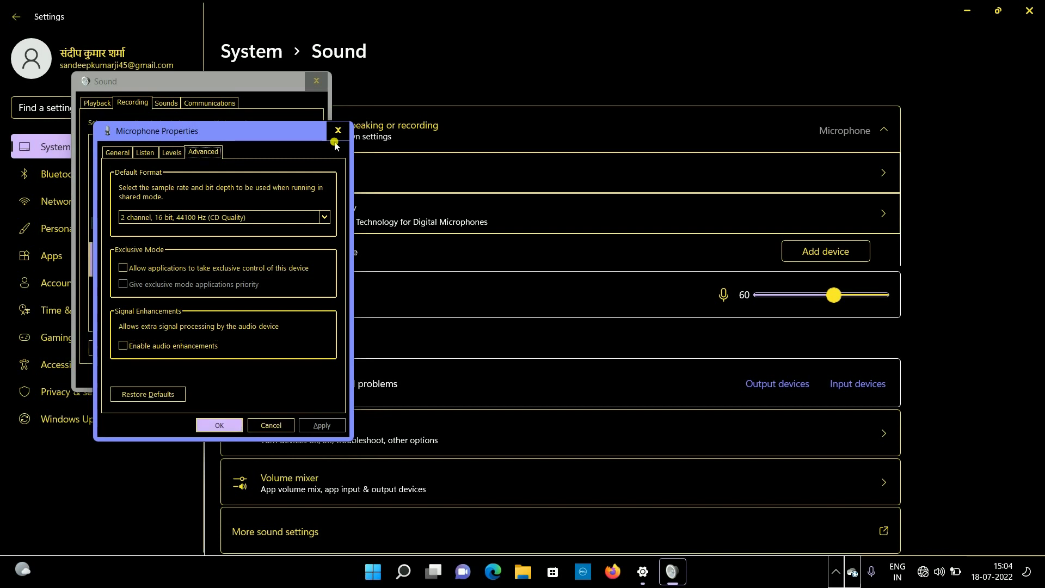